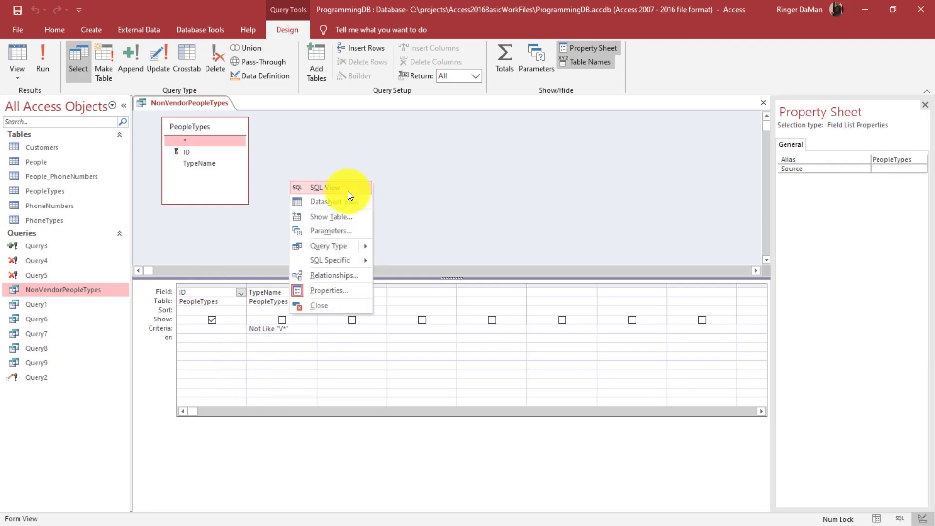
{"action": "left_click", "coordinate": [346, 190]}
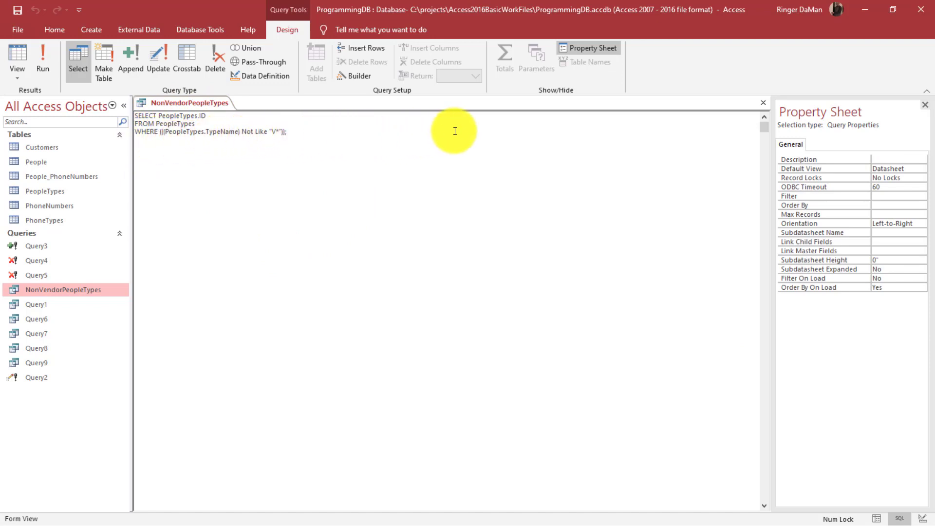
{"action": "right_click", "coordinate": [191, 108]}
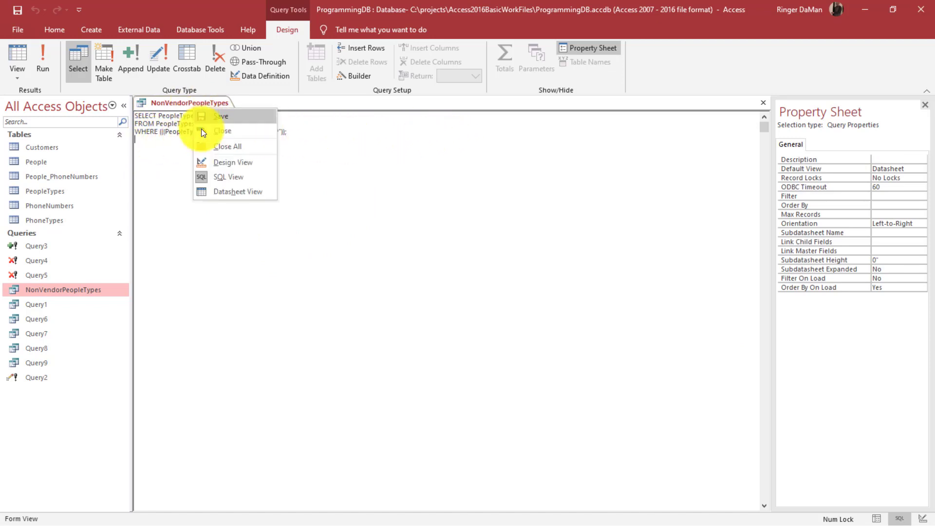
{"action": "left_click", "coordinate": [219, 163]}
{"action": "left_click", "coordinate": [443, 205]}
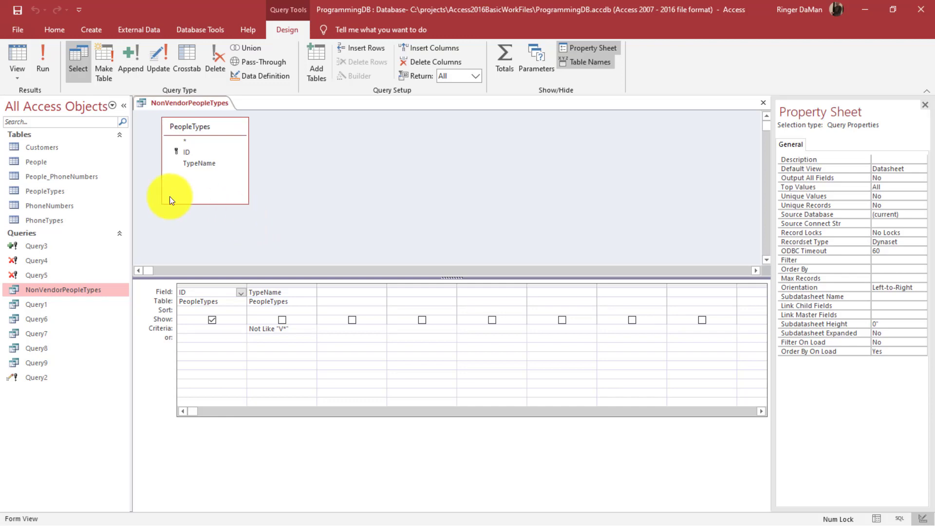
Open the People table and run NonVendorPeopleTypes, comparing its IDs 1 and 2 against People.
{"action": "double_click", "coordinate": [43, 164]}
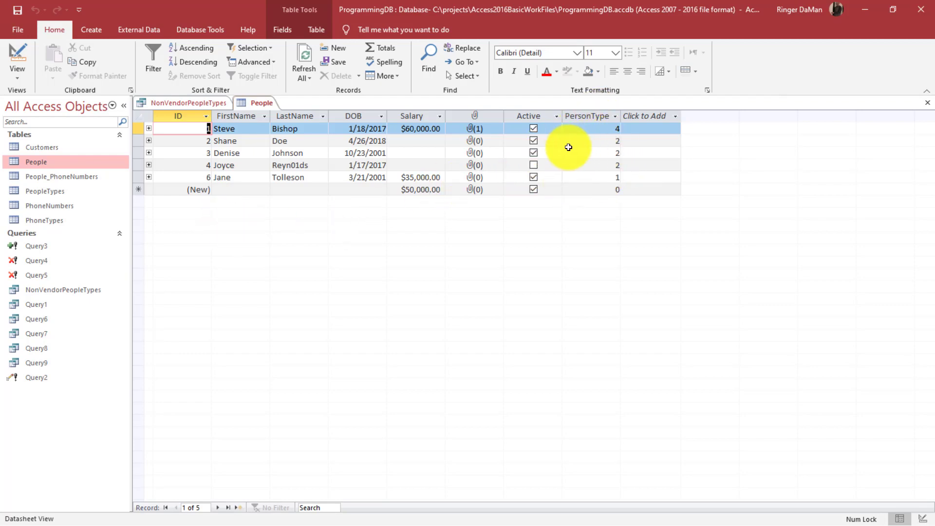
{"action": "left_click", "coordinate": [183, 100]}
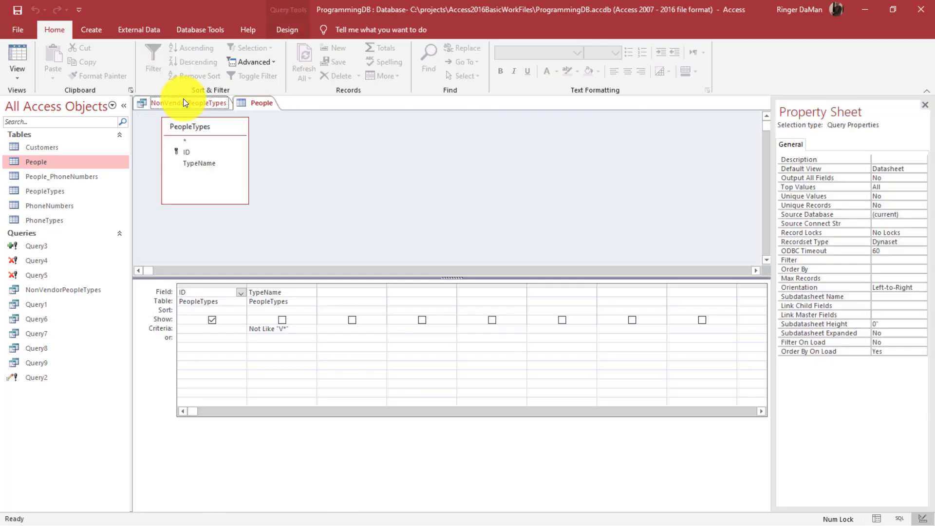
{"action": "left_click", "coordinate": [20, 55]}
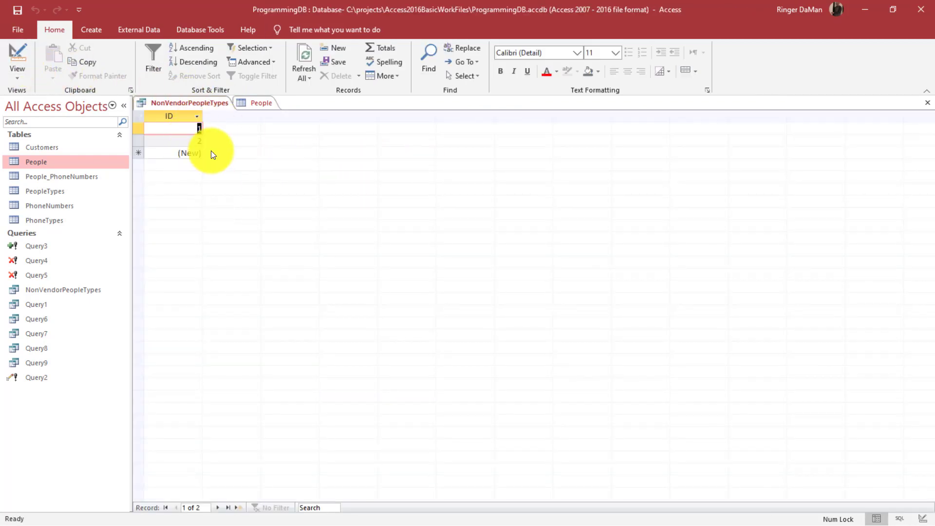
{"action": "left_click", "coordinate": [256, 103]}
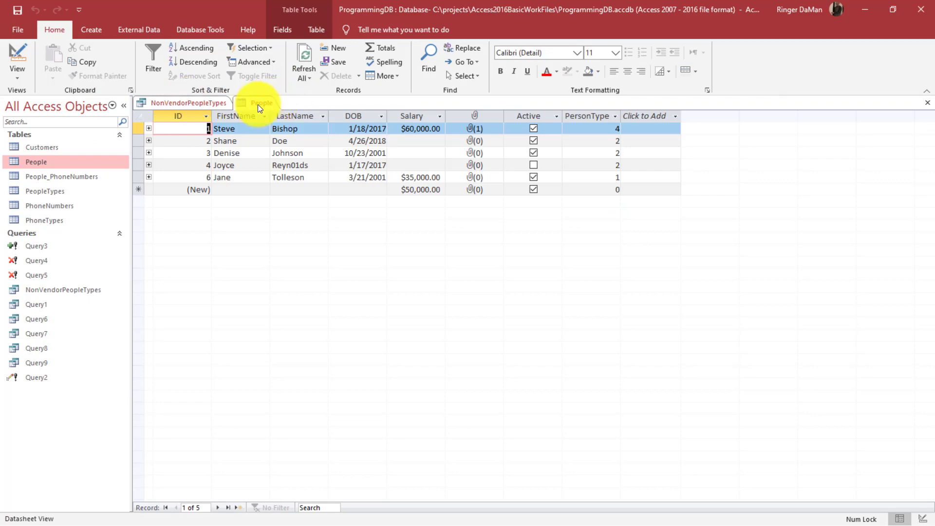
{"action": "left_click", "coordinate": [191, 104]}
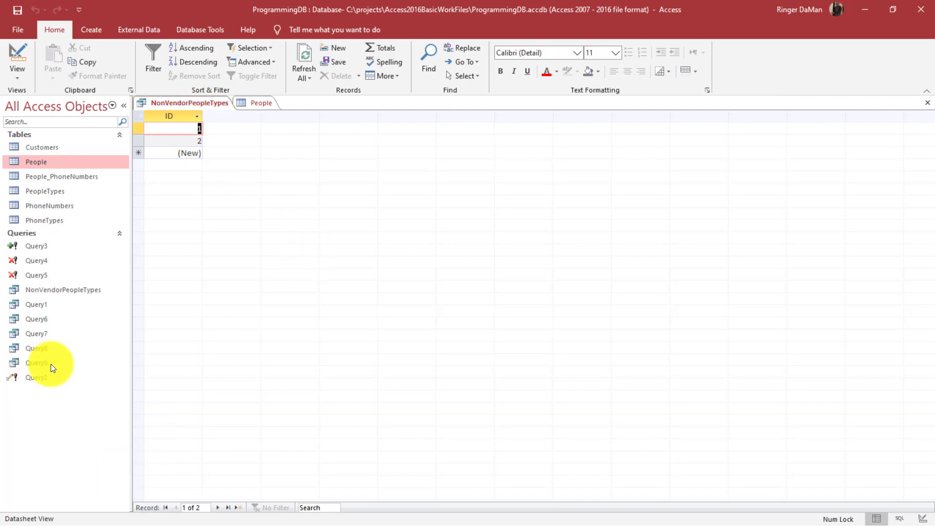
Start a new query in Design view with the NonVendorPeopleTypes query as its source.
{"action": "left_click", "coordinate": [86, 36]}
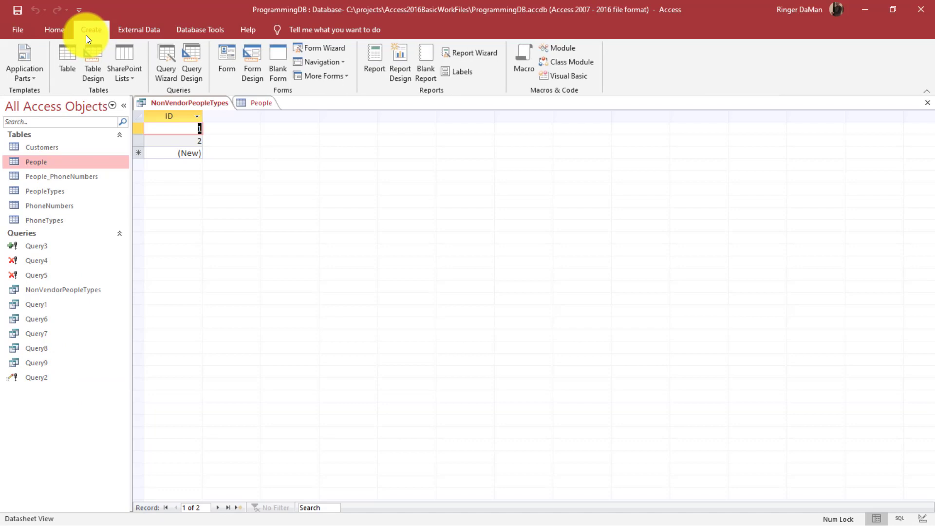
{"action": "left_click", "coordinate": [189, 58]}
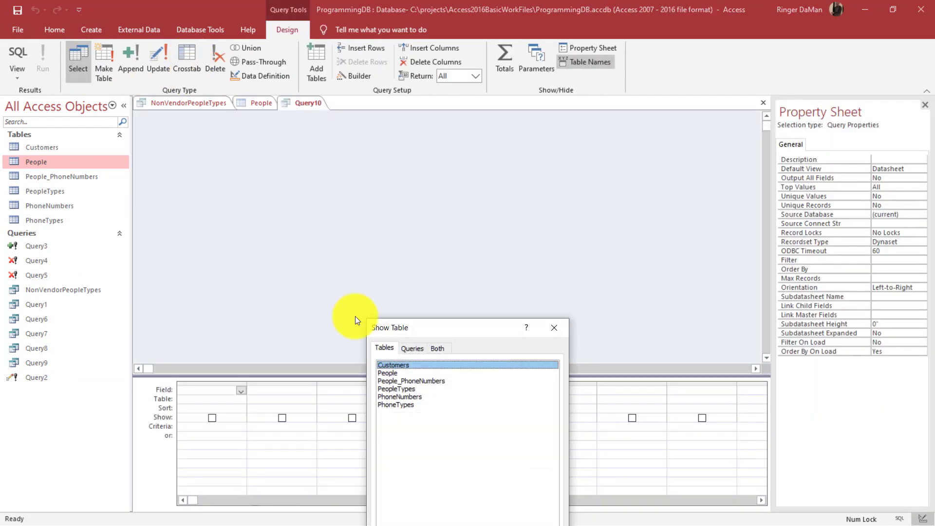
{"action": "left_click_drag", "start_coordinate": [434, 326], "coordinate": [428, 168]}
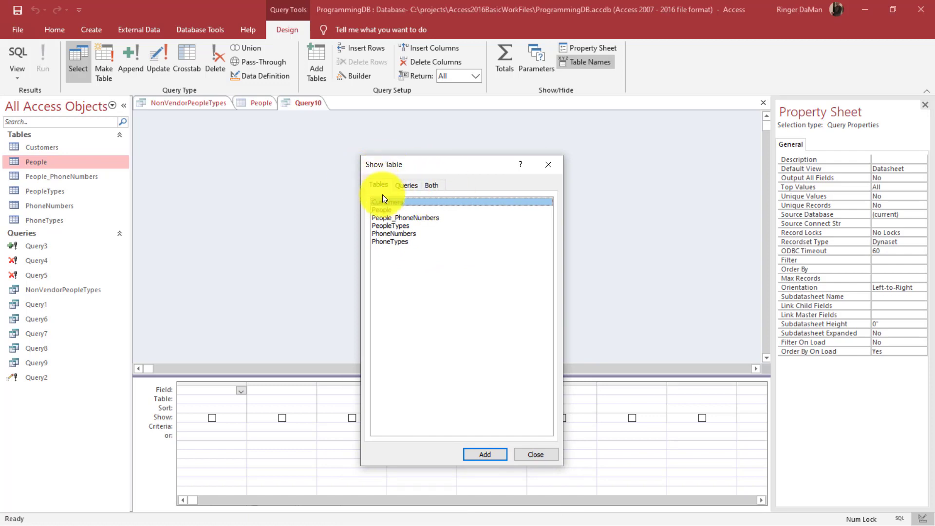
{"action": "left_click", "coordinate": [408, 188]}
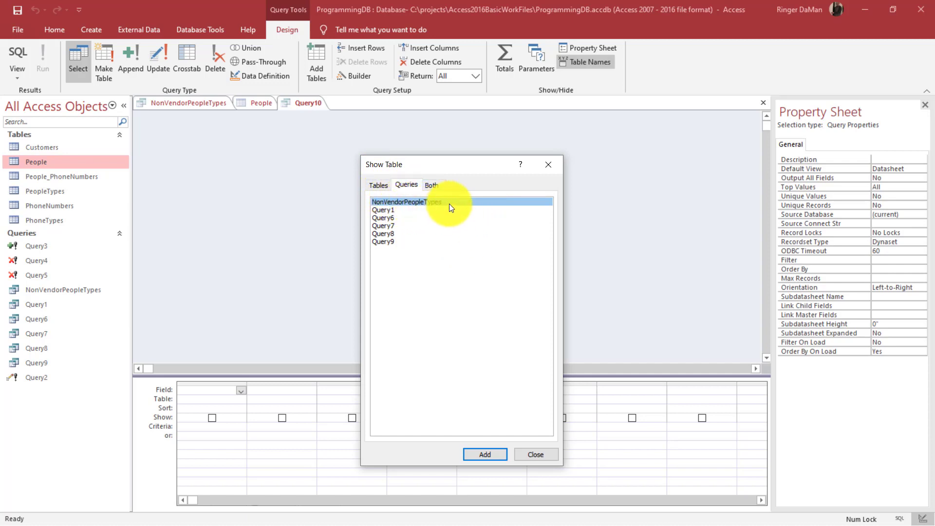
{"action": "left_click", "coordinate": [481, 451]}
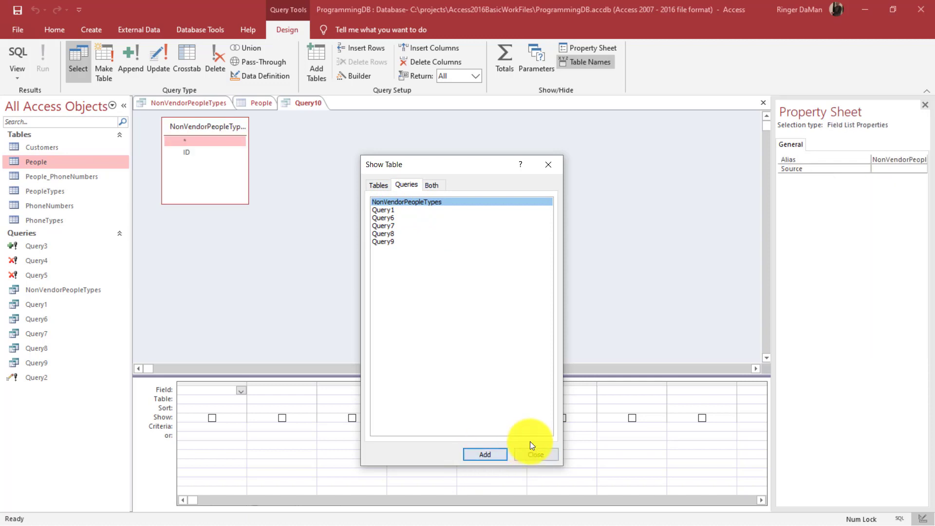
{"action": "left_click", "coordinate": [541, 453]}
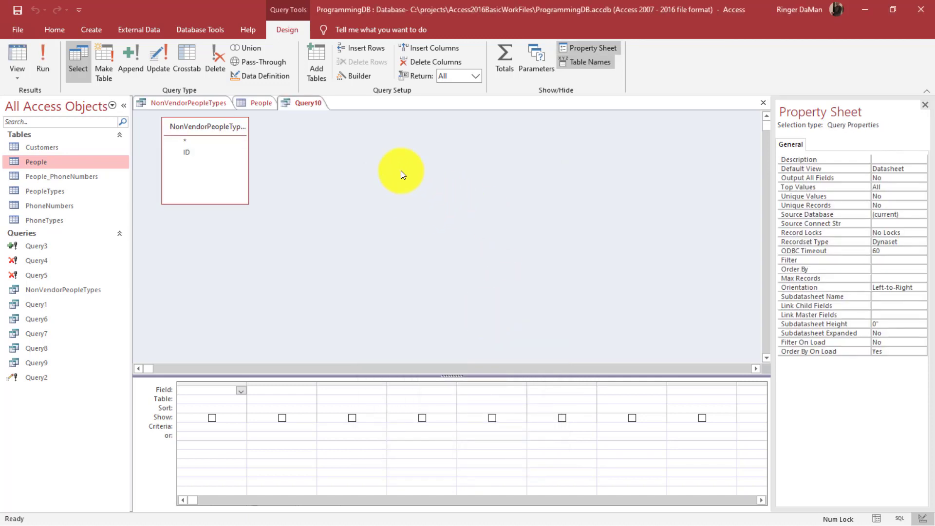
Reopen the Show Table dialog and close it without adding anything.
{"action": "right_click", "coordinate": [395, 173]}
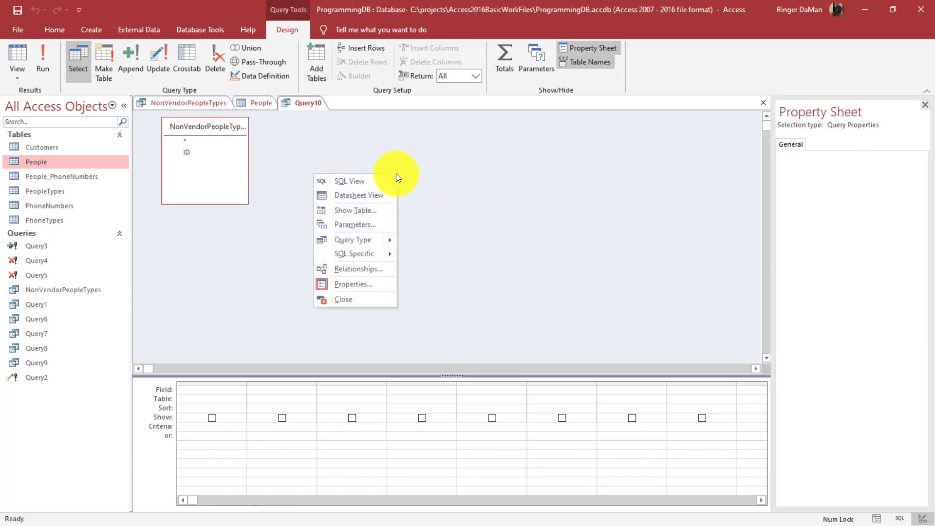
{"action": "left_click", "coordinate": [361, 210]}
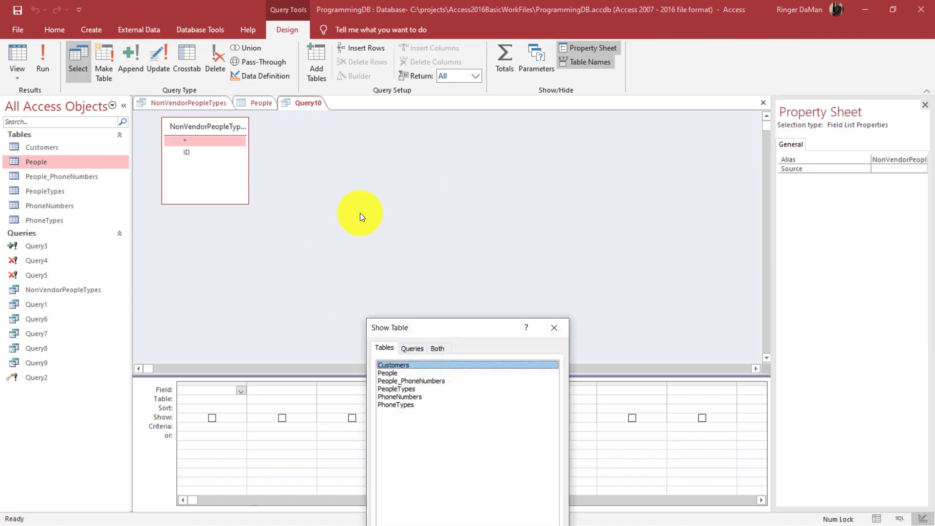
{"action": "left_click_drag", "start_coordinate": [445, 271], "coordinate": [431, 186]}
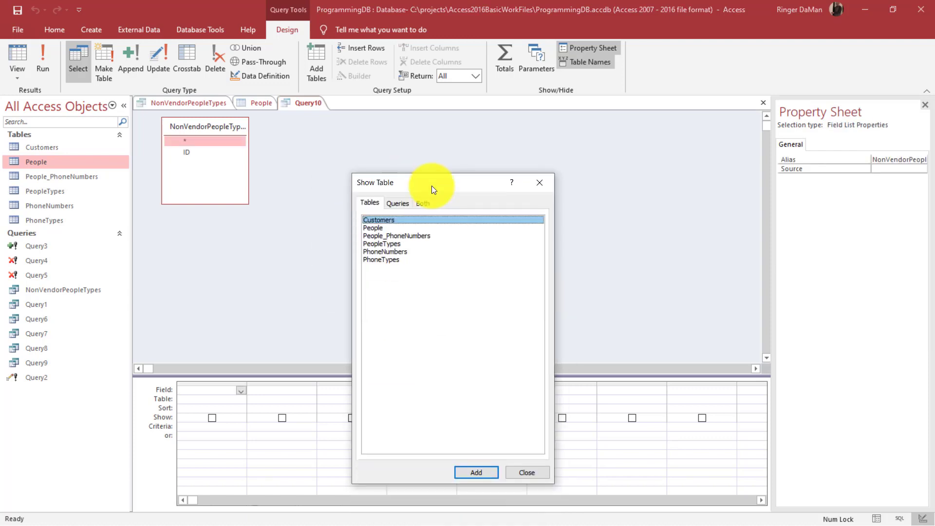
{"action": "left_click", "coordinate": [526, 472]}
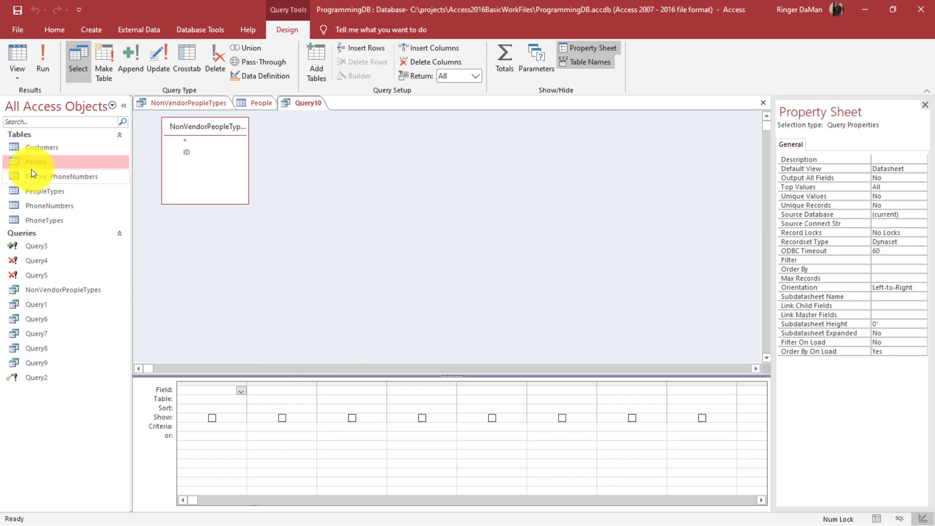
Add the People table to Query10, where it joins NonVendorPeopleTypes on ID.
{"action": "left_click_drag", "start_coordinate": [26, 159], "coordinate": [443, 170]}
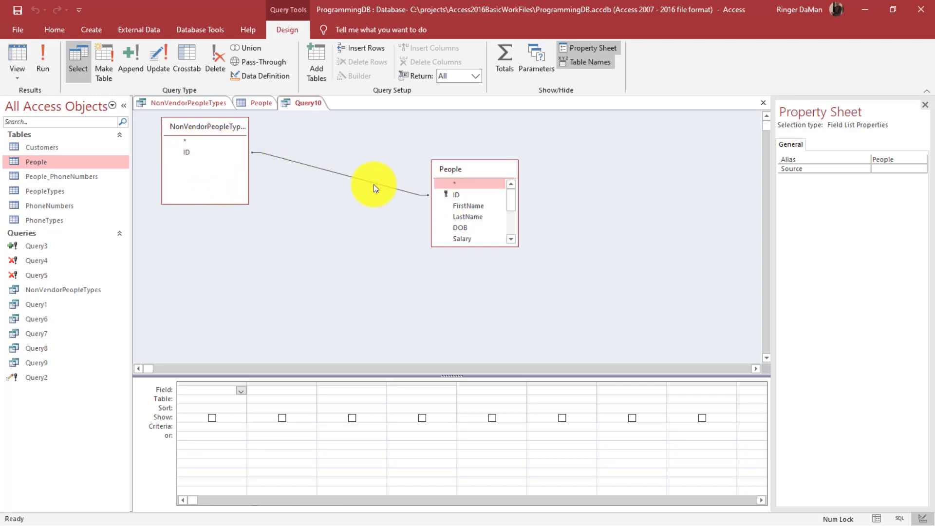
{"action": "left_click", "coordinate": [207, 155]}
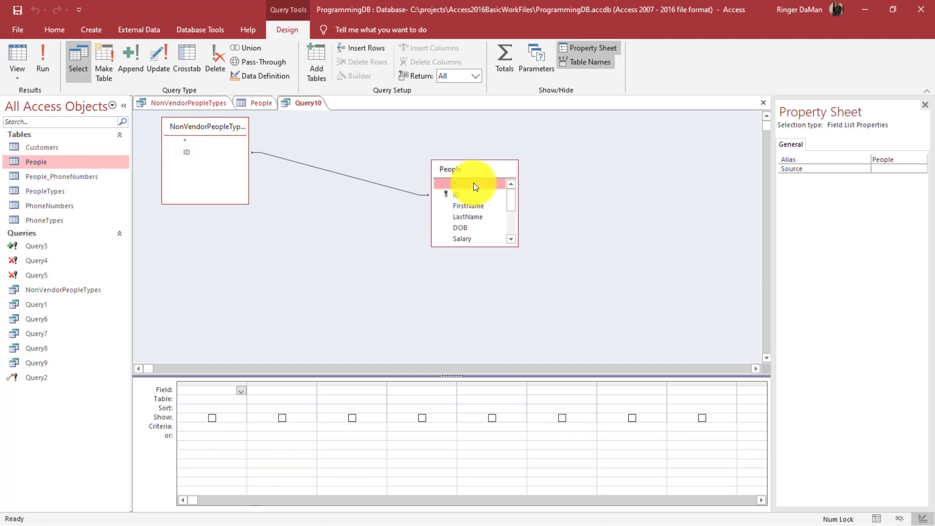
{"action": "left_click_drag", "start_coordinate": [510, 197], "coordinate": [510, 224]}
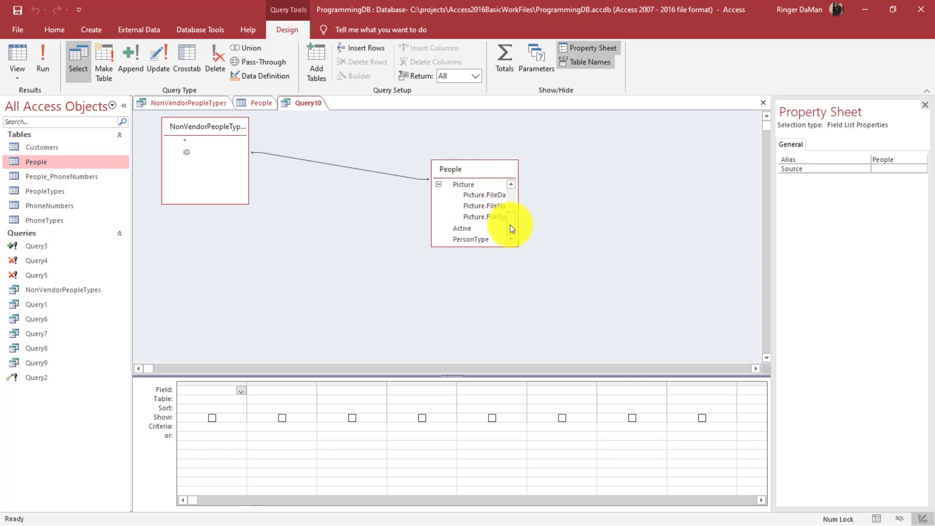
{"action": "left_click", "coordinate": [237, 277]}
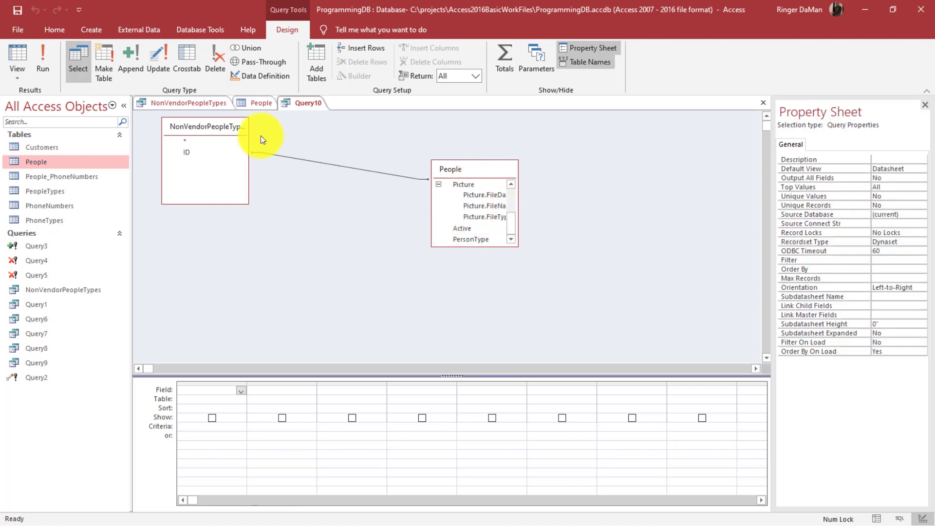
Autofit the PersonType column in the People datasheet, then return to Query10.
{"action": "left_click", "coordinate": [261, 103]}
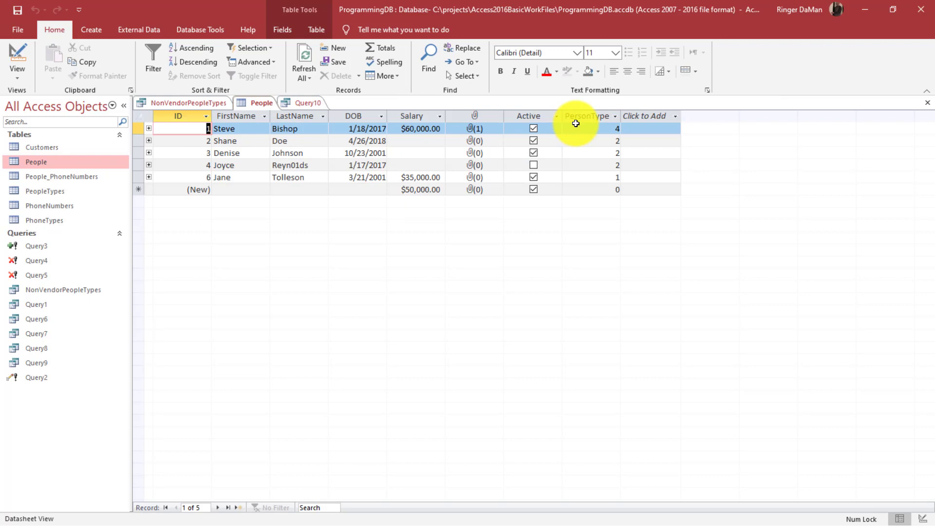
{"action": "double_click", "coordinate": [621, 113]}
{"action": "key", "text": "Escape"}
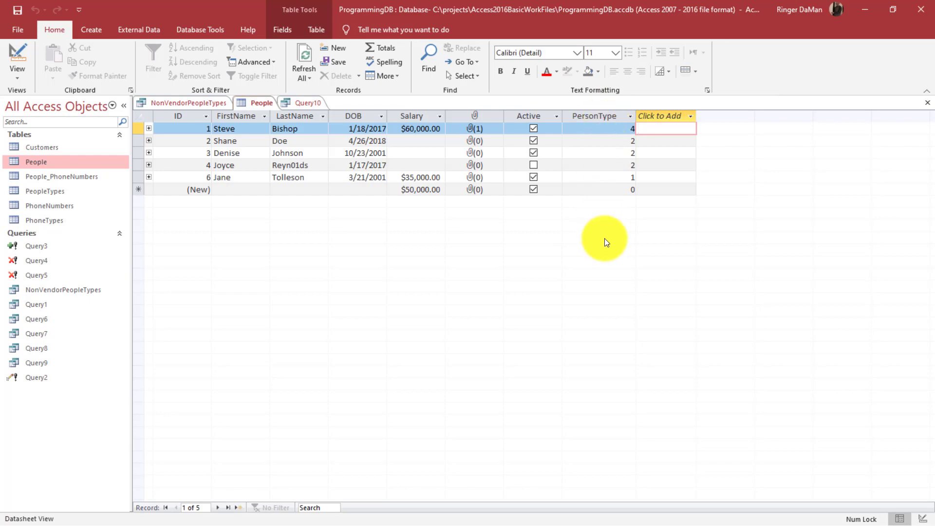
{"action": "left_click", "coordinate": [305, 102]}
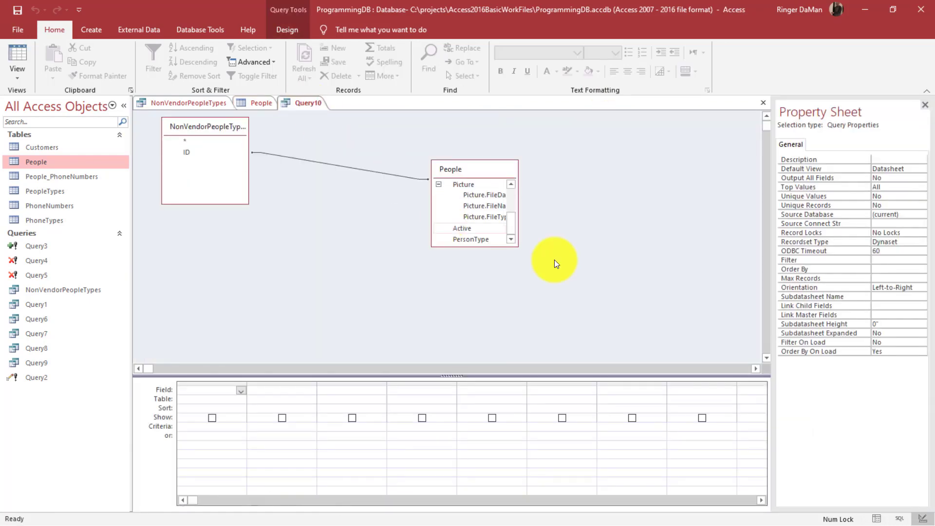
Delete the ID-to-ID join between NonVendorPeopleTypes and People.
{"action": "left_click", "coordinate": [352, 167]}
{"action": "right_click", "coordinate": [352, 168]}
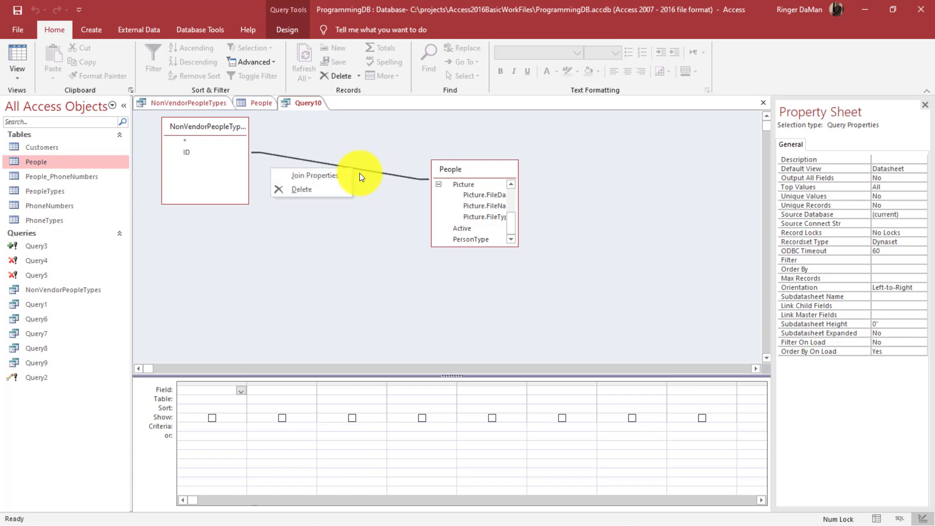
{"action": "left_click", "coordinate": [321, 191]}
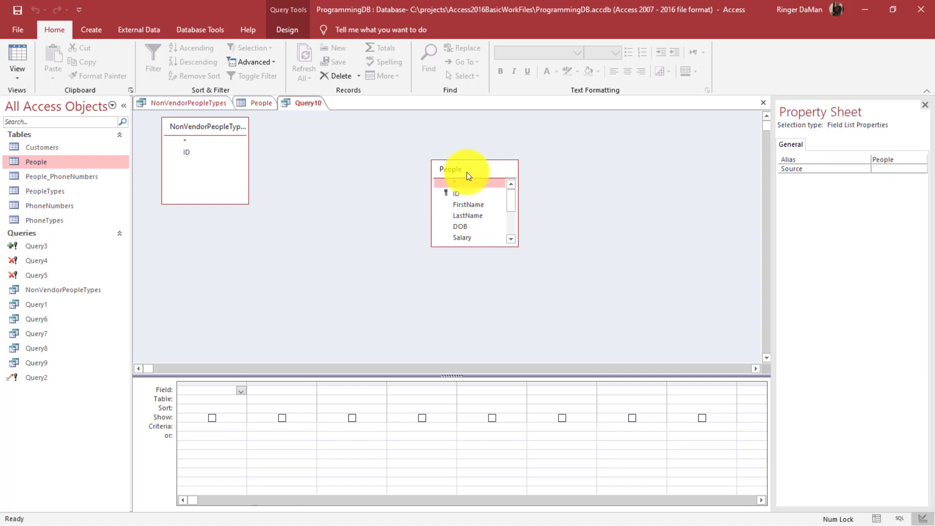
Join NonVendorPeopleTypes.ID to People.PersonType and add People.* to the grid.
{"action": "left_click_drag", "start_coordinate": [467, 171], "coordinate": [377, 139]}
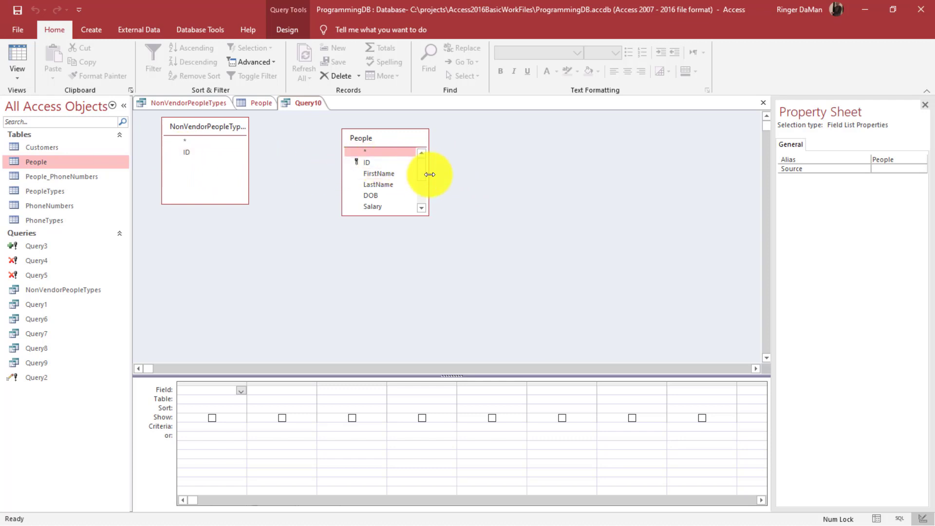
{"action": "left_click_drag", "start_coordinate": [421, 174], "coordinate": [424, 220]}
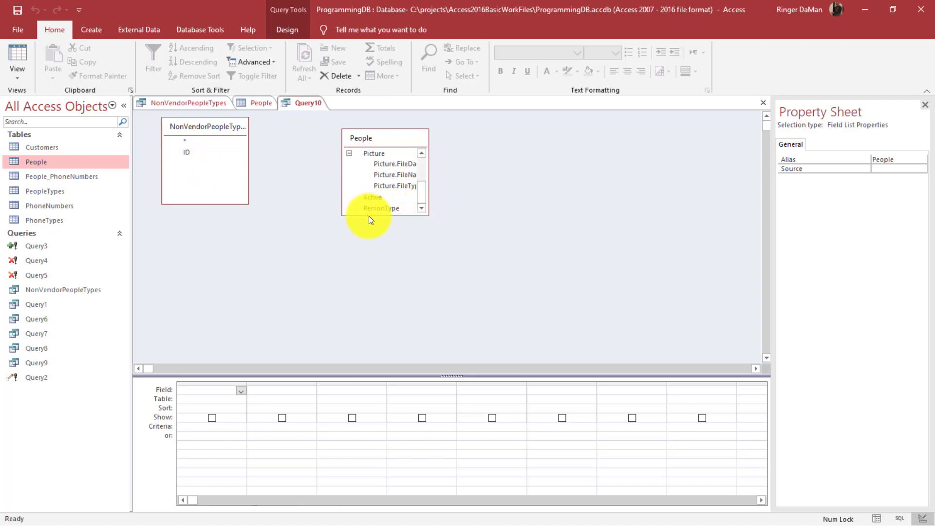
{"action": "left_click", "coordinate": [191, 153]}
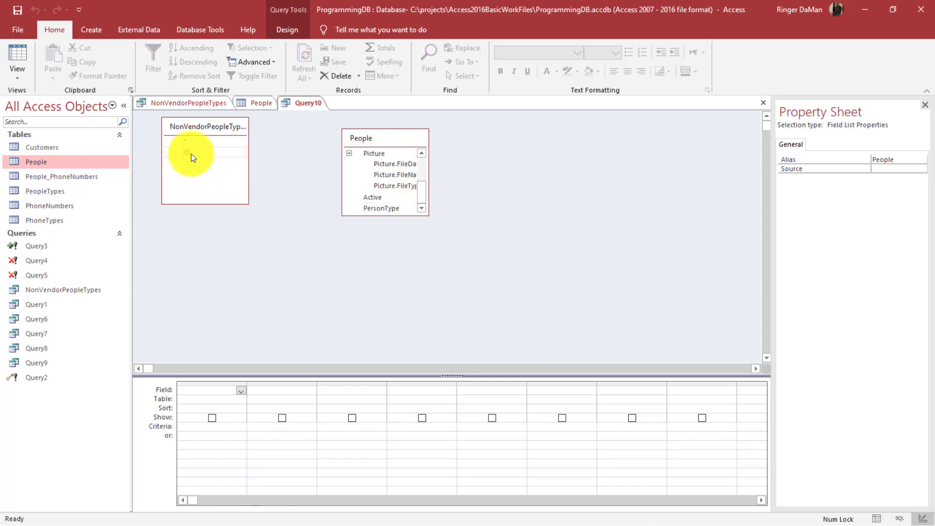
{"action": "left_click_drag", "start_coordinate": [191, 154], "coordinate": [381, 215]}
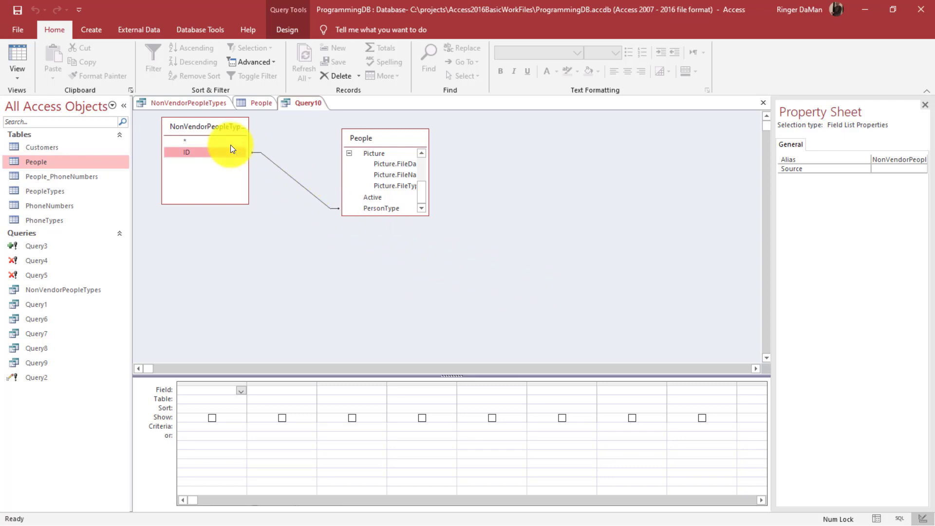
{"action": "left_click_drag", "start_coordinate": [421, 199], "coordinate": [411, 141]}
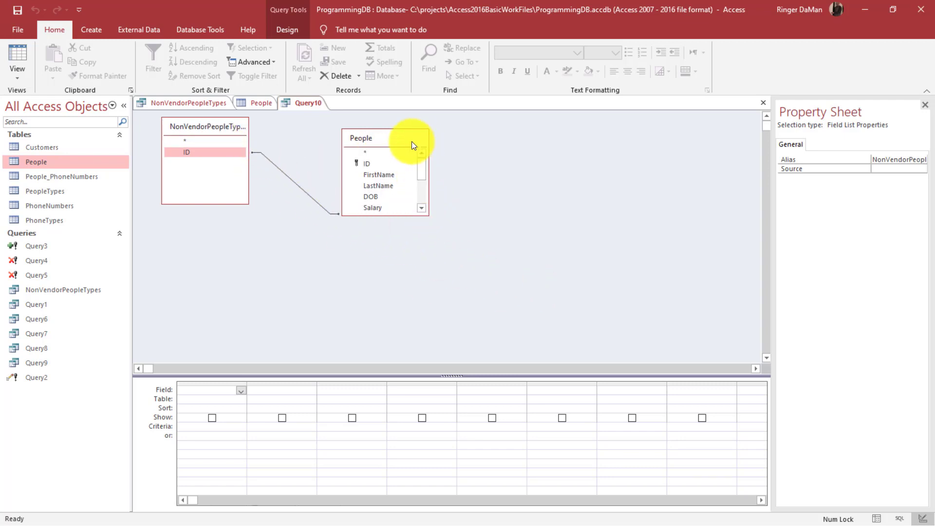
{"action": "double_click", "coordinate": [369, 151]}
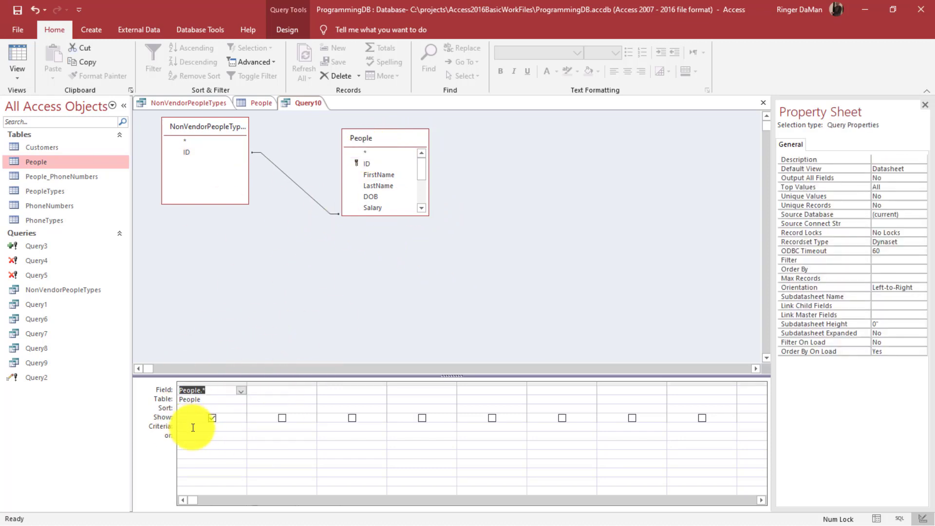
Run Query10, returning four People records (IDs 2, 3, 4, 6) with PersonType 1 or 2.
{"action": "left_click", "coordinate": [189, 151]}
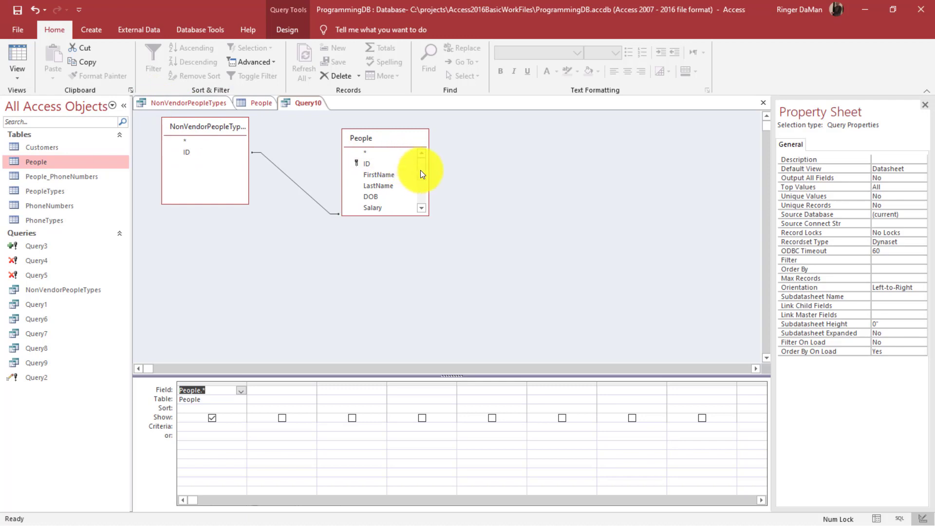
{"action": "left_click_drag", "start_coordinate": [420, 171], "coordinate": [422, 208]}
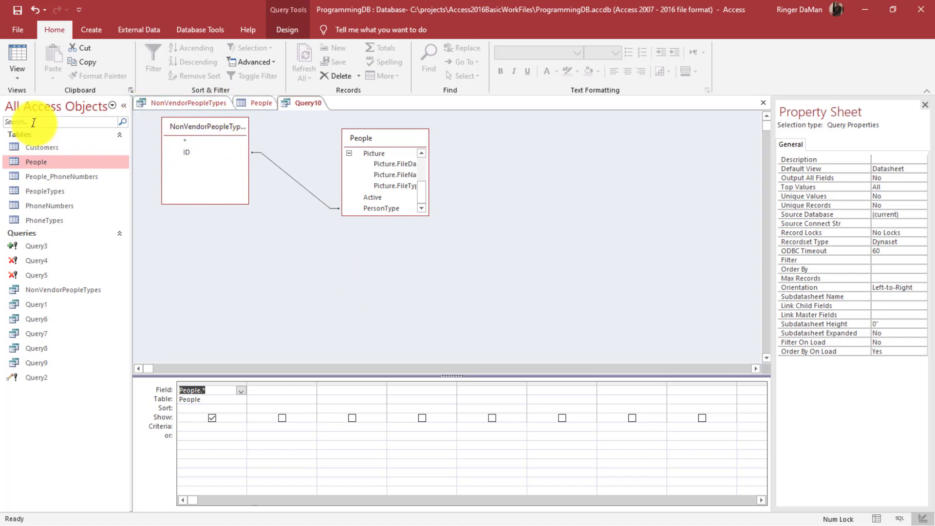
{"action": "left_click", "coordinate": [9, 49]}
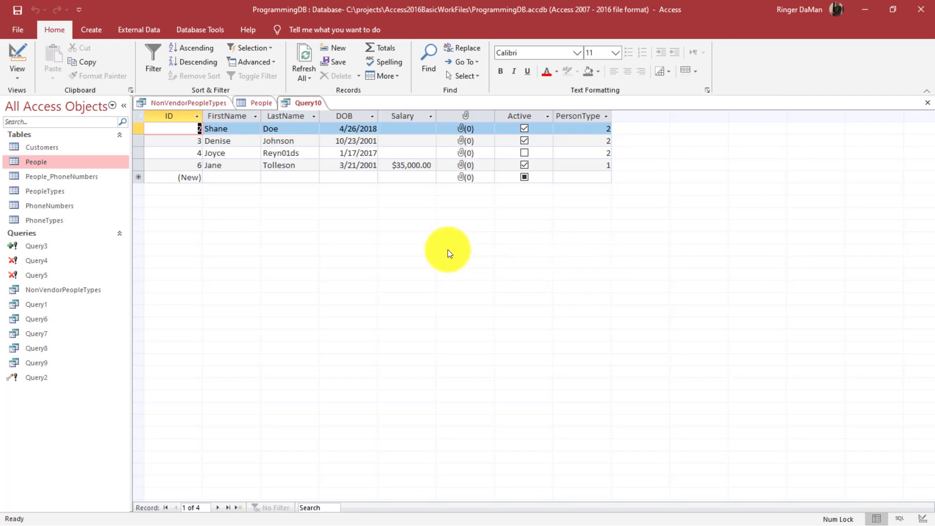
Switch Query10 back to Design view, glancing at NonVendorPeopleTypes before returning.
{"action": "right_click", "coordinate": [302, 104]}
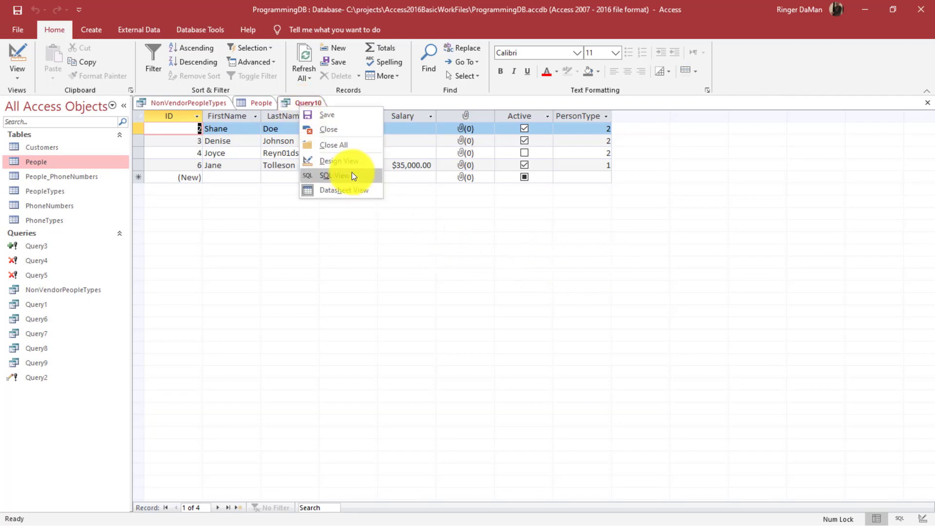
{"action": "left_click", "coordinate": [340, 161]}
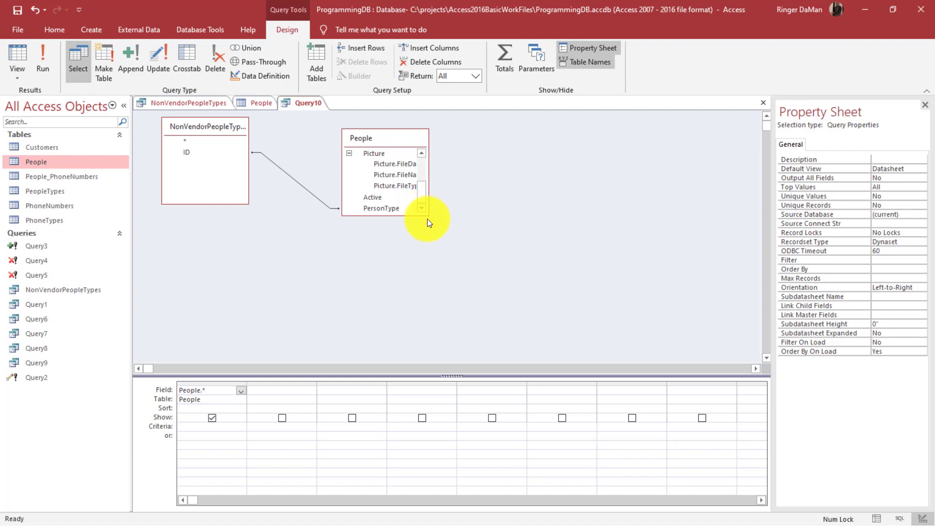
{"action": "left_click", "coordinate": [180, 104]}
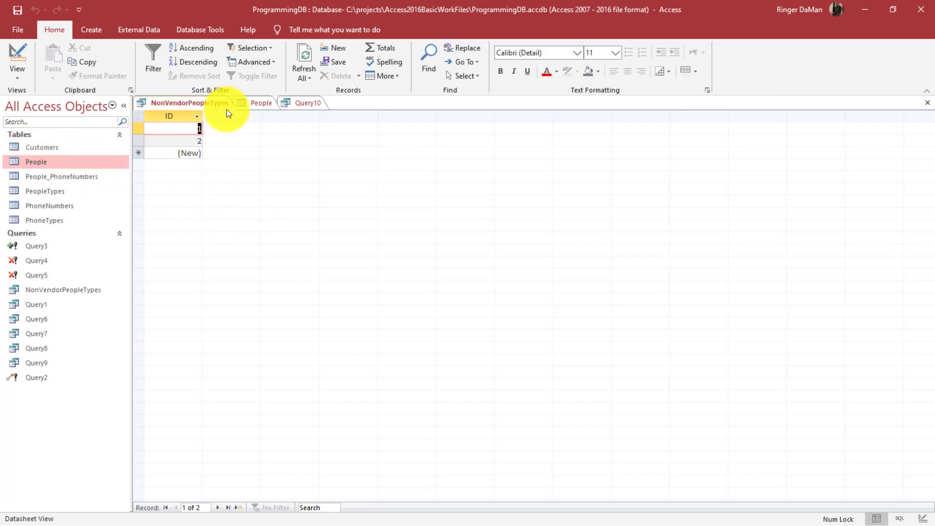
{"action": "left_click", "coordinate": [311, 101]}
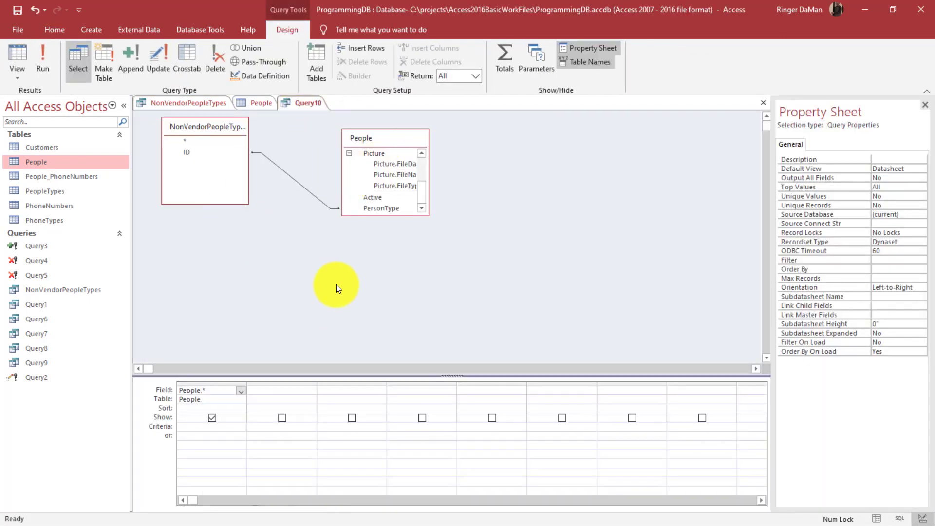
Open NonVendorPeopleTypes in Design view and review its SQL SELECT line.
{"action": "left_click", "coordinate": [189, 104]}
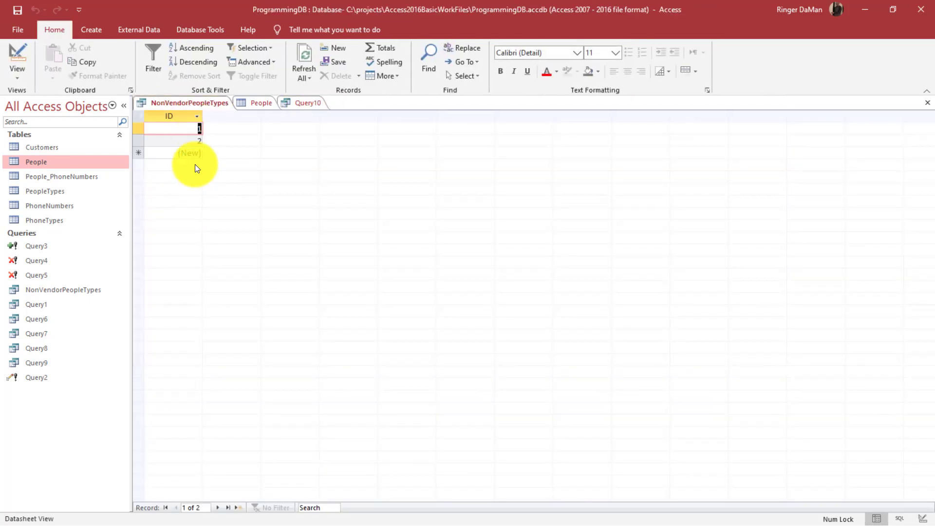
{"action": "right_click", "coordinate": [191, 103]}
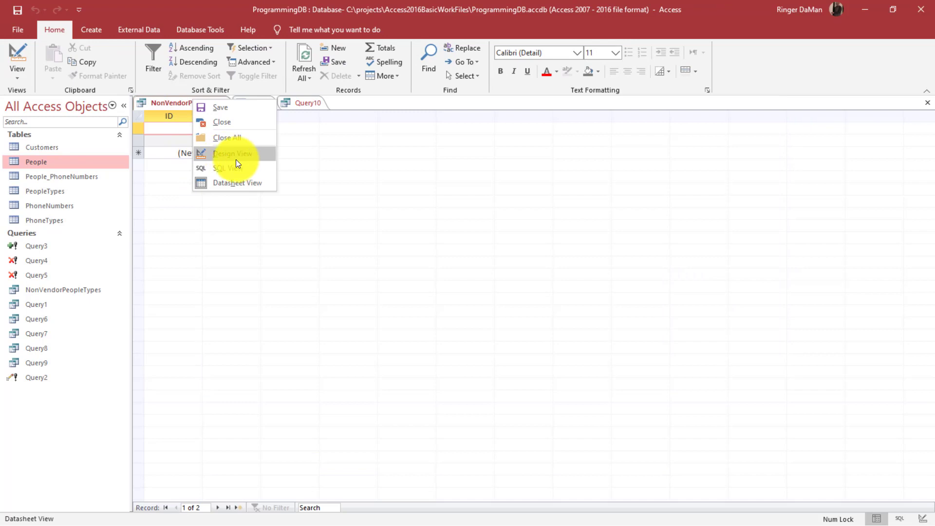
{"action": "left_click", "coordinate": [238, 154]}
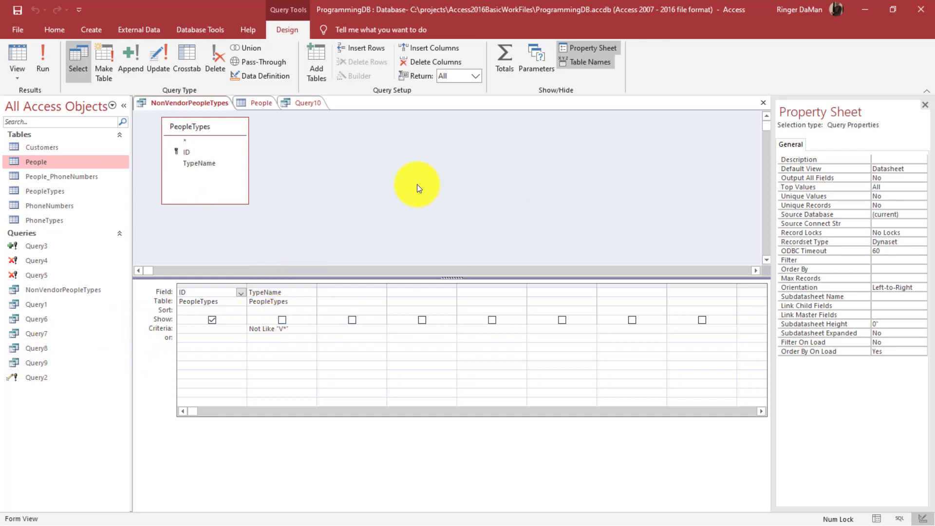
{"action": "right_click", "coordinate": [417, 185]}
{"action": "left_click", "coordinate": [378, 194]}
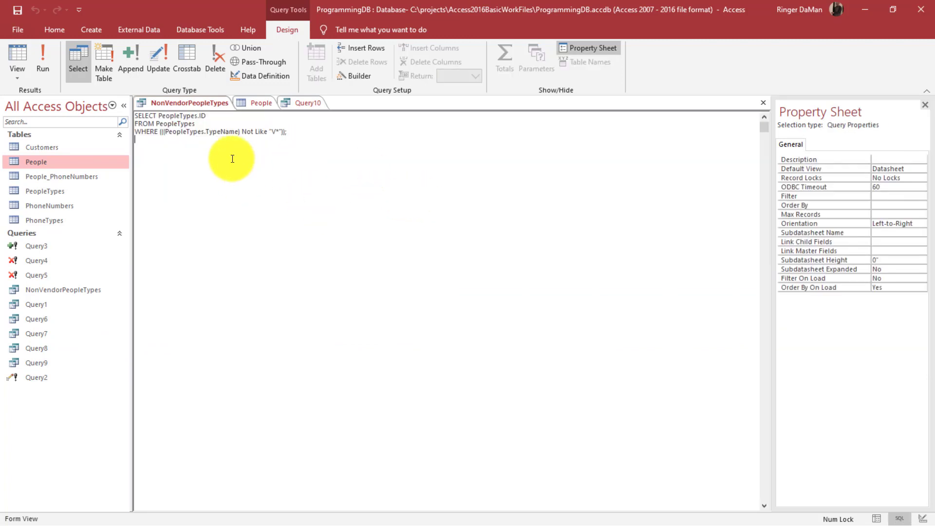
{"action": "left_click_drag", "start_coordinate": [207, 116], "coordinate": [154, 113]}
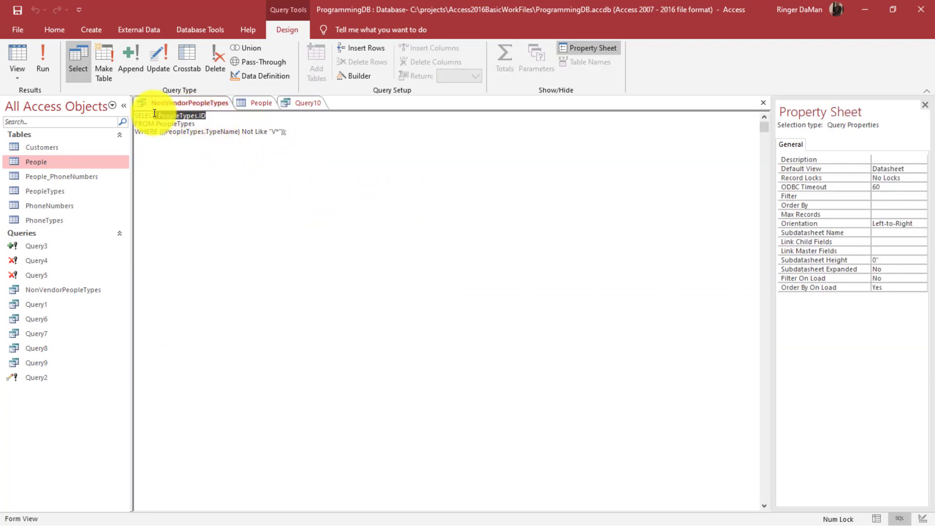
{"action": "left_click", "coordinate": [323, 170]}
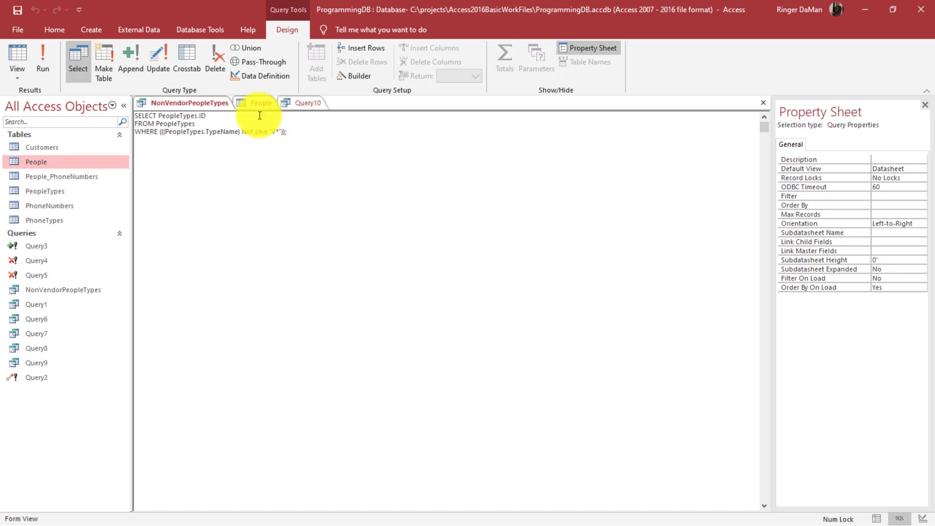
Show TypeName in NonVendorPeopleTypes, check the SQL, and run it: 1 Employee, 2 Customer.
{"action": "right_click", "coordinate": [194, 106]}
{"action": "left_click", "coordinate": [230, 157]}
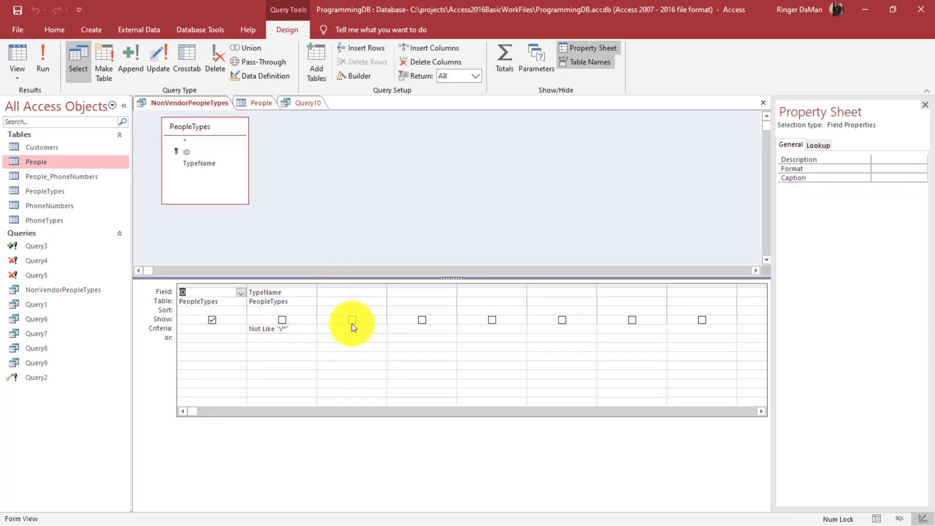
{"action": "left_click", "coordinate": [282, 319]}
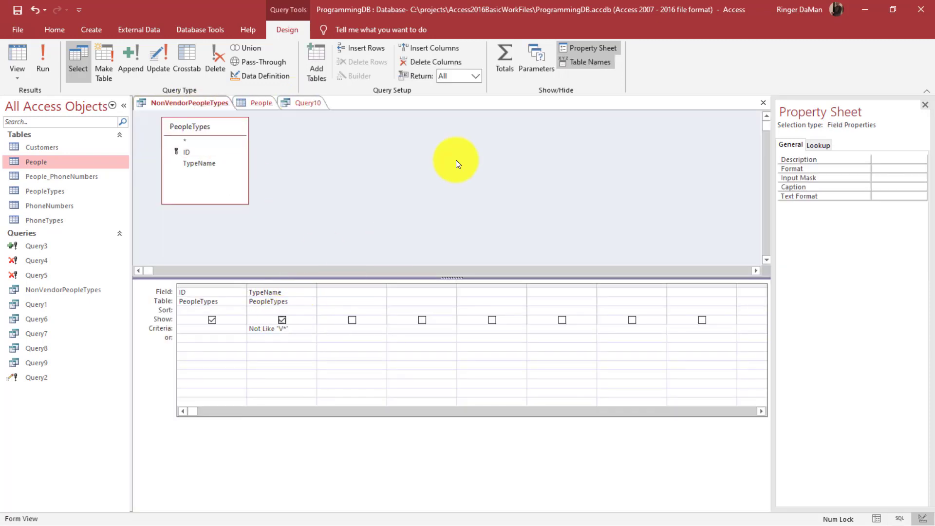
{"action": "left_click", "coordinate": [455, 160]}
{"action": "right_click", "coordinate": [397, 182]}
{"action": "left_click", "coordinate": [371, 190]}
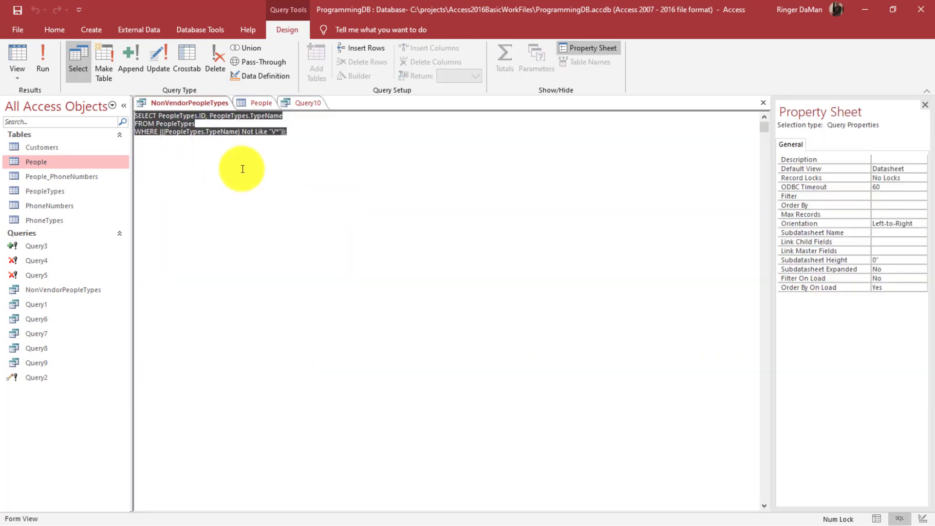
{"action": "left_click", "coordinate": [243, 169]}
{"action": "left_click_drag", "start_coordinate": [211, 116], "coordinate": [272, 128]}
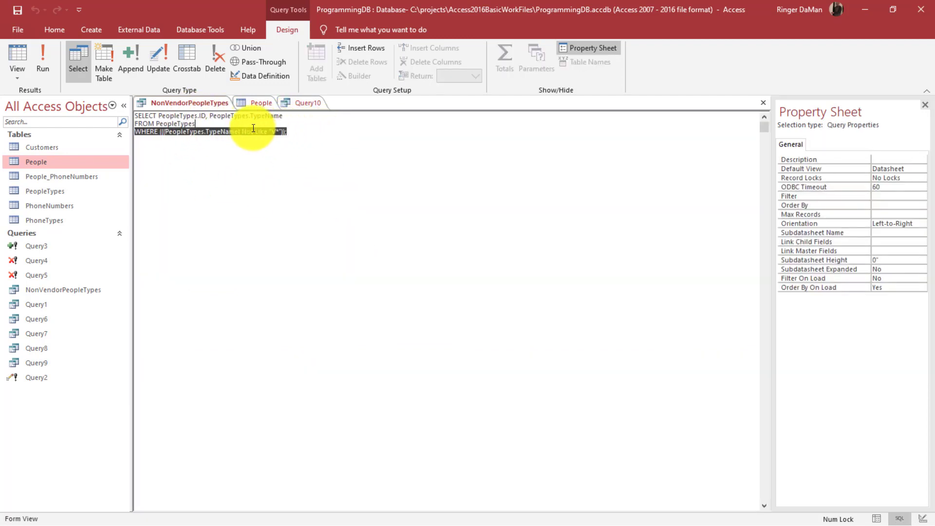
{"action": "left_click", "coordinate": [245, 195]}
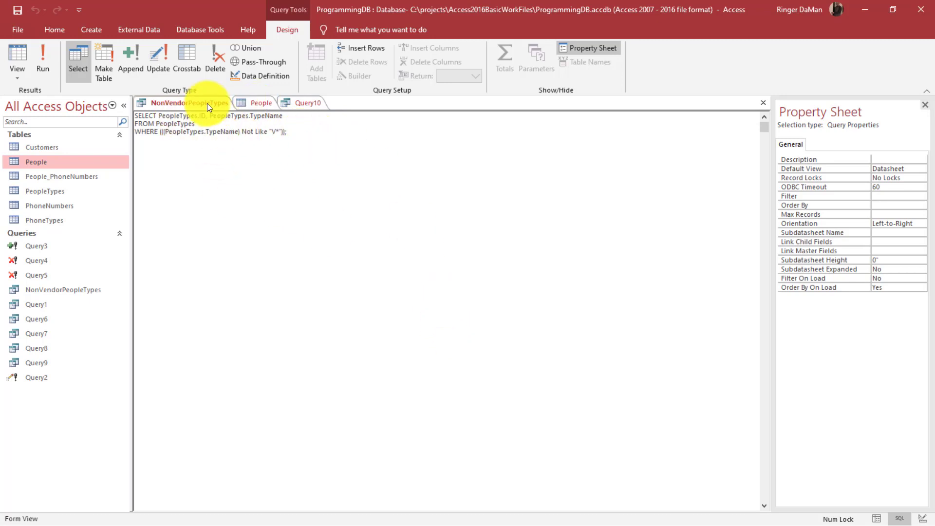
{"action": "left_click", "coordinate": [42, 51]}
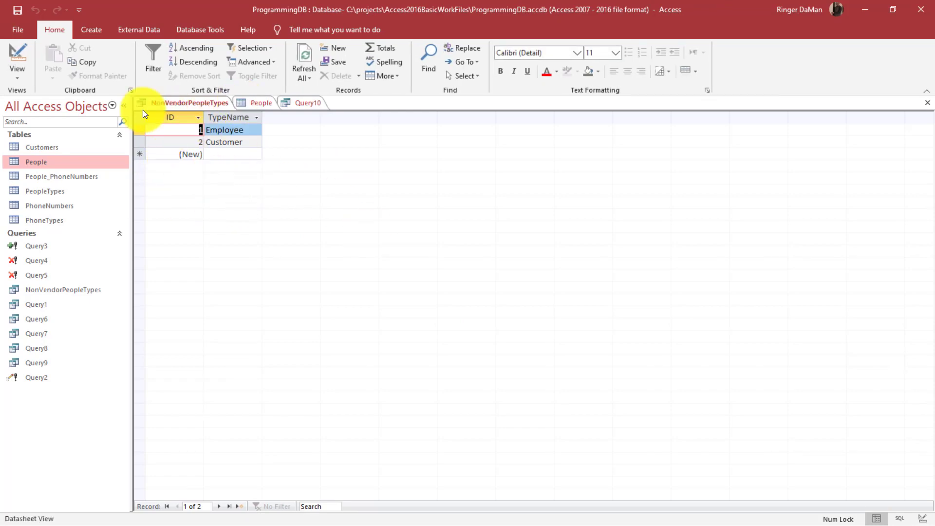
Return NonVendorPeopleTypes to Design view, then close Query10 and save it as Query10.
{"action": "left_click", "coordinate": [7, 49]}
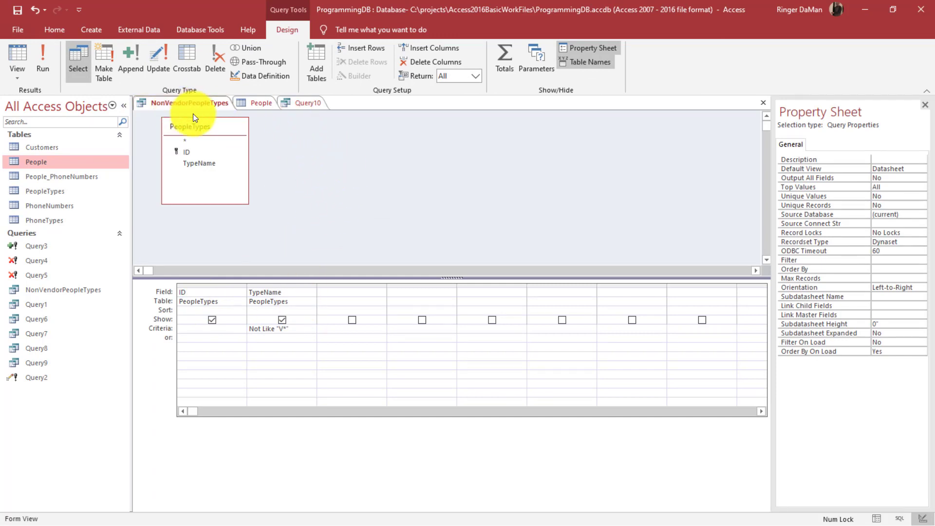
{"action": "left_click", "coordinate": [294, 102]}
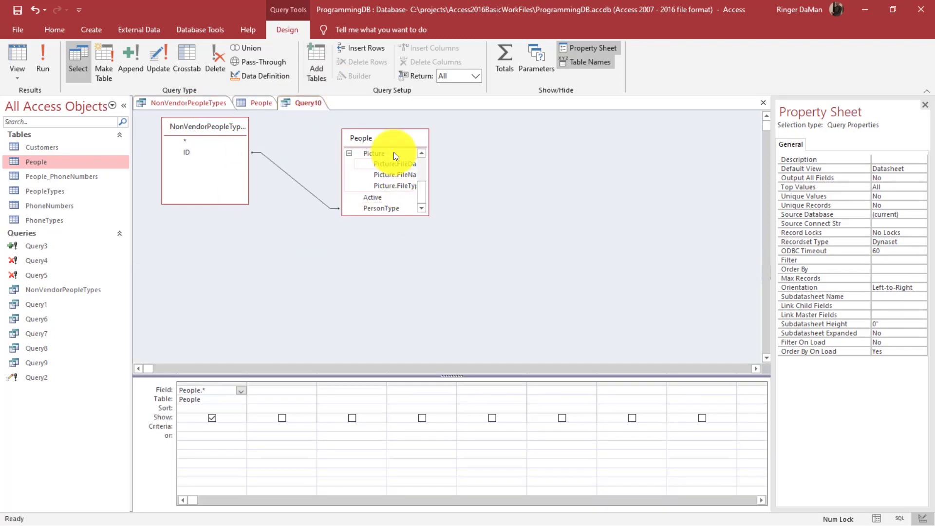
{"action": "left_click_drag", "start_coordinate": [395, 136], "coordinate": [392, 148]}
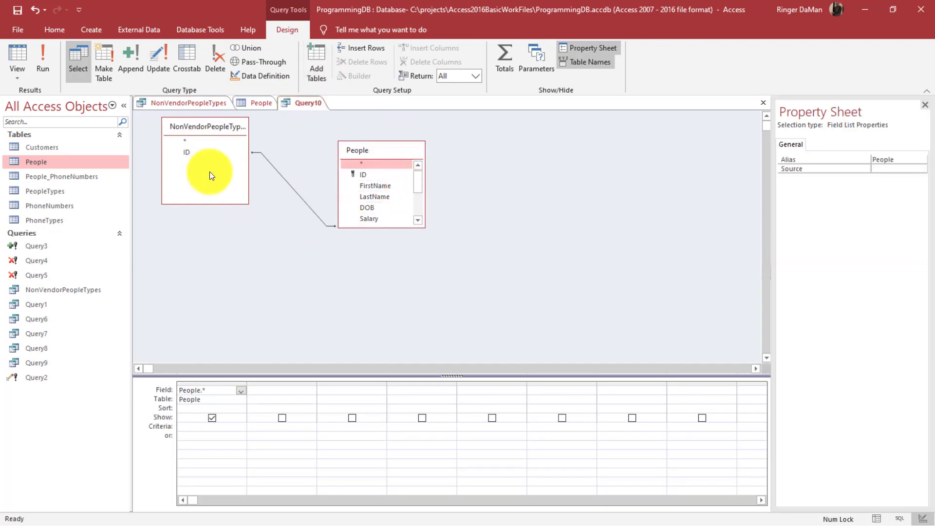
{"action": "left_click", "coordinate": [763, 102]}
{"action": "left_click", "coordinate": [413, 301]}
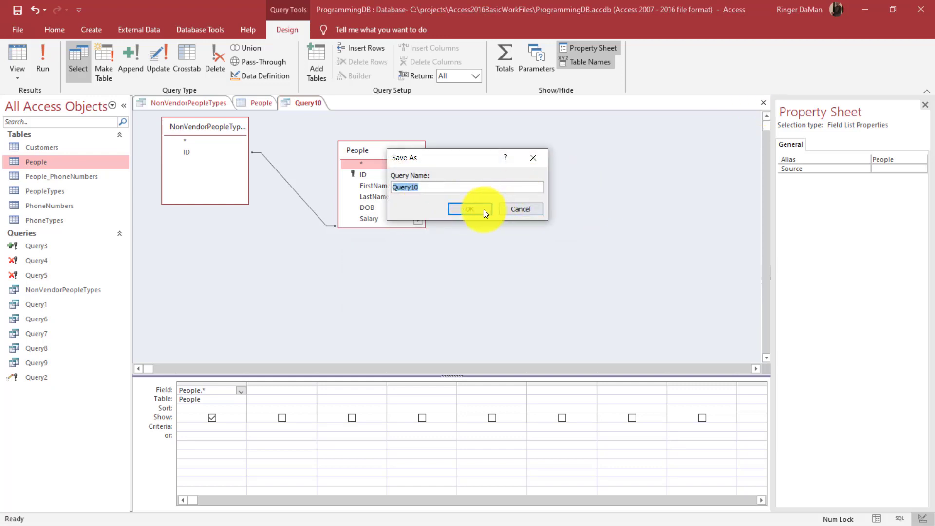
{"action": "left_click", "coordinate": [465, 209]}
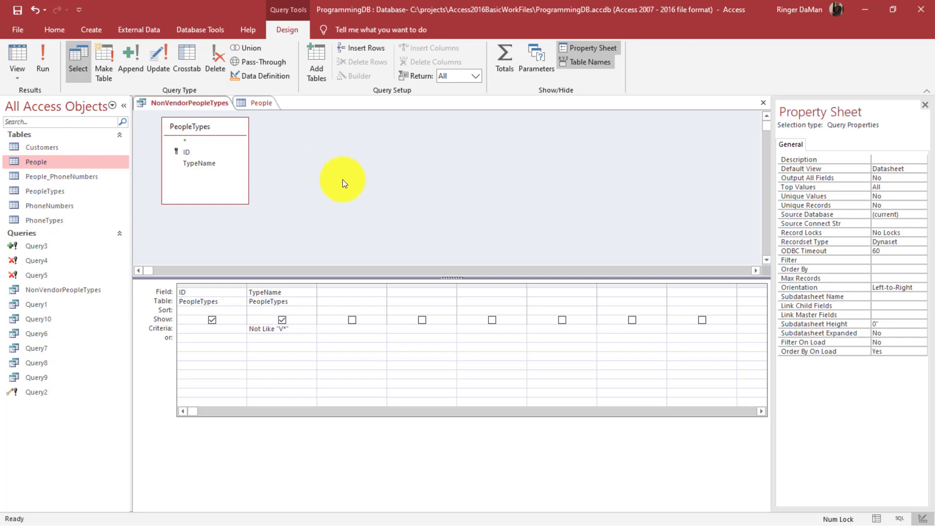
Reopen Query10 in Design view, then close both NonVendorPeopleTypes and Query10.
{"action": "right_click", "coordinate": [59, 321]}
{"action": "left_click", "coordinate": [109, 347]}
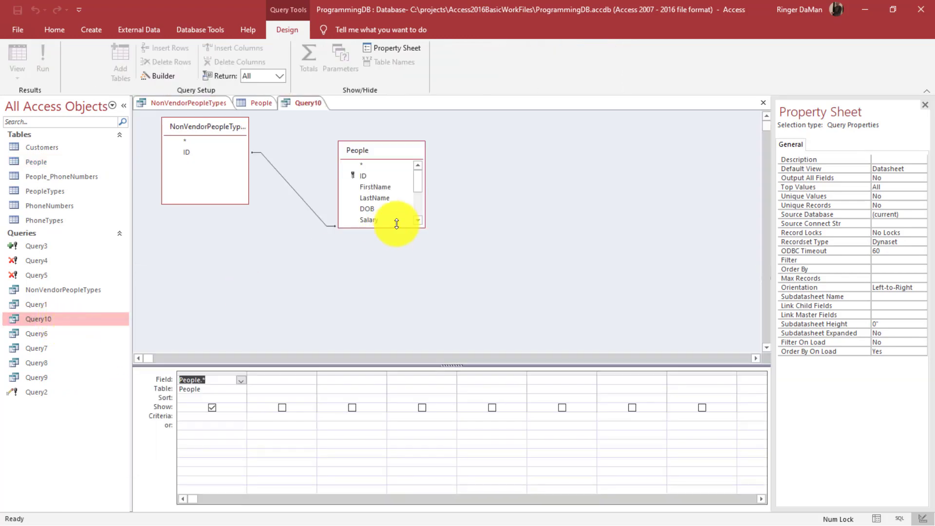
{"action": "left_click", "coordinate": [431, 303]}
{"action": "left_click", "coordinate": [206, 130]}
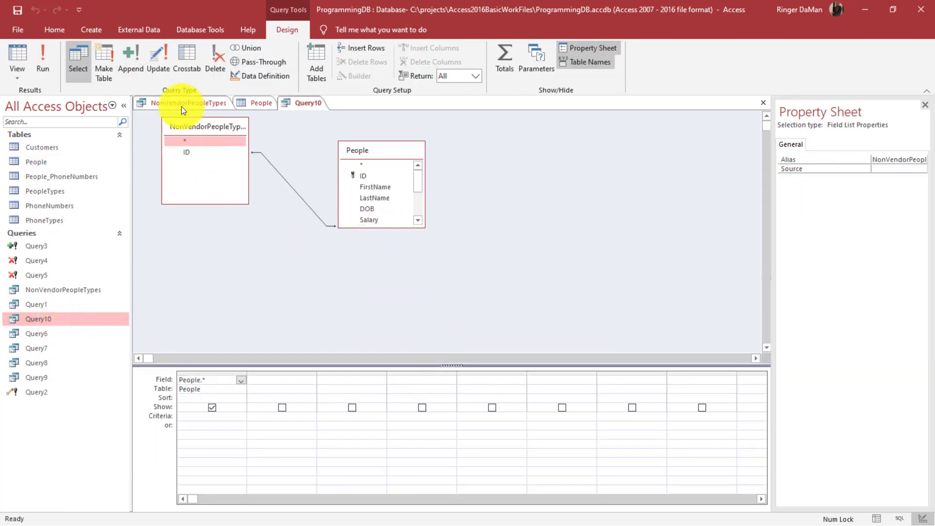
{"action": "left_click", "coordinate": [182, 105]}
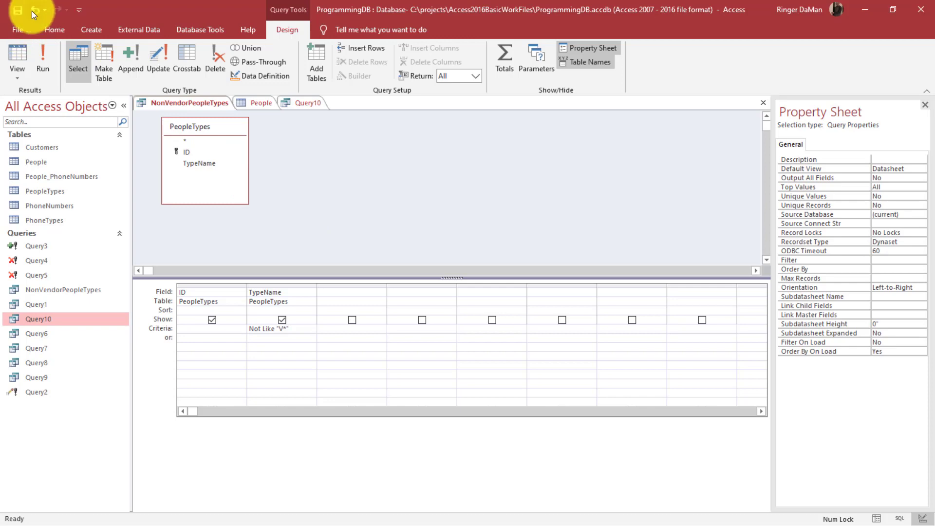
{"action": "left_click", "coordinate": [766, 103]}
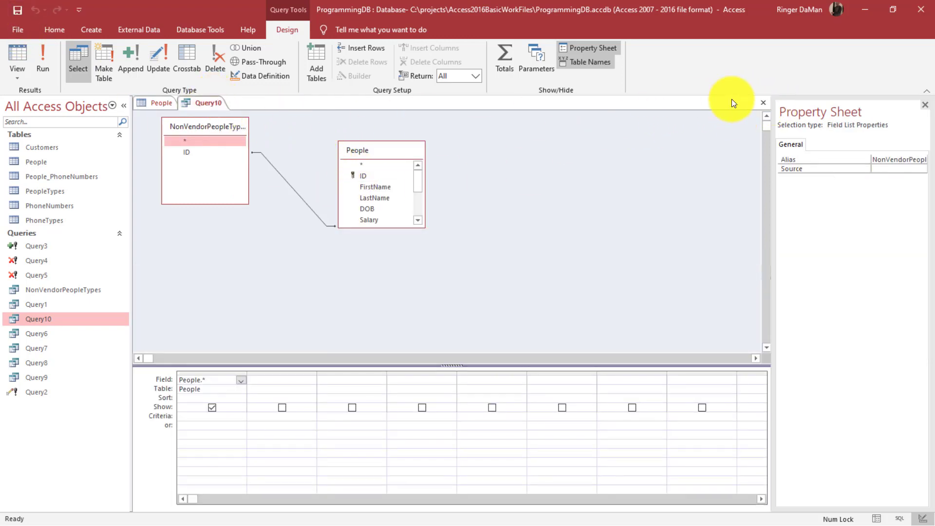
{"action": "left_click", "coordinate": [762, 102]}
Reopen Query10 in Design view, add NonVendorPeopleTypes.TypeName to the grid, and run it.
{"action": "right_click", "coordinate": [54, 320]}
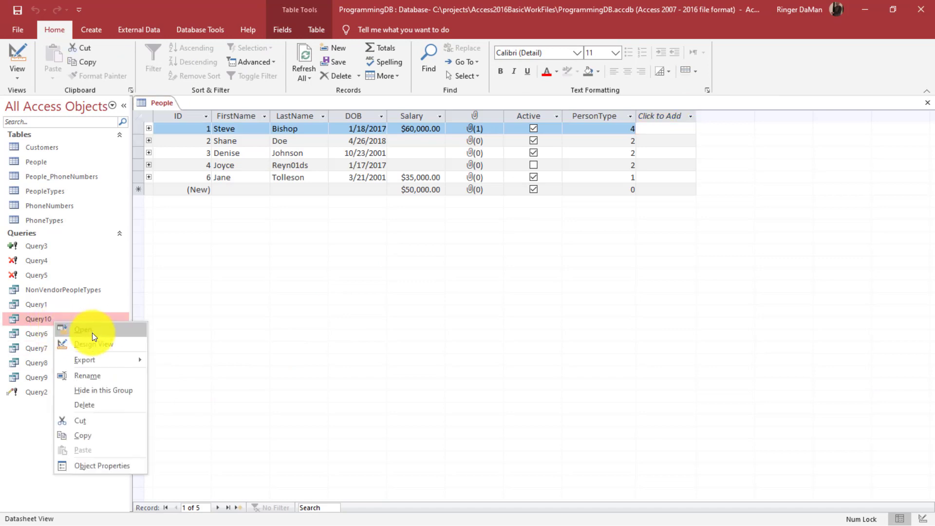
{"action": "left_click", "coordinate": [93, 342]}
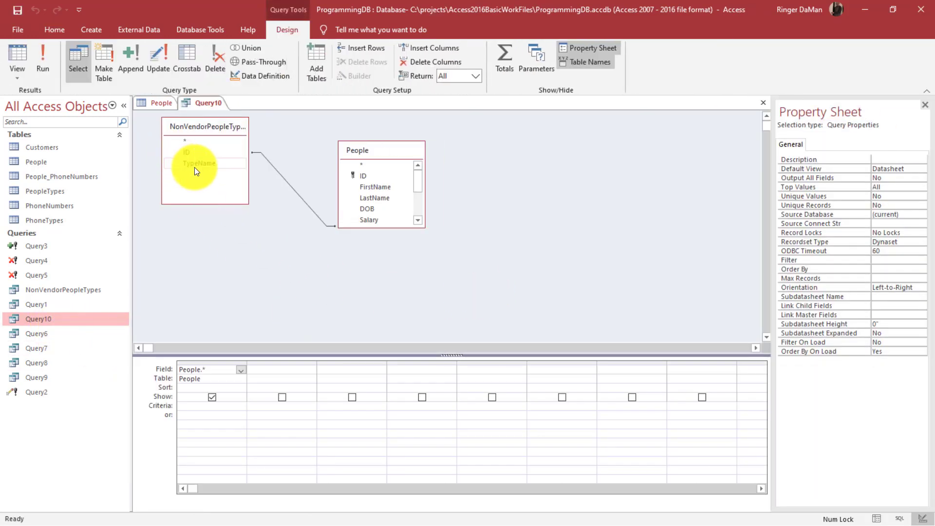
{"action": "left_click", "coordinate": [225, 138]}
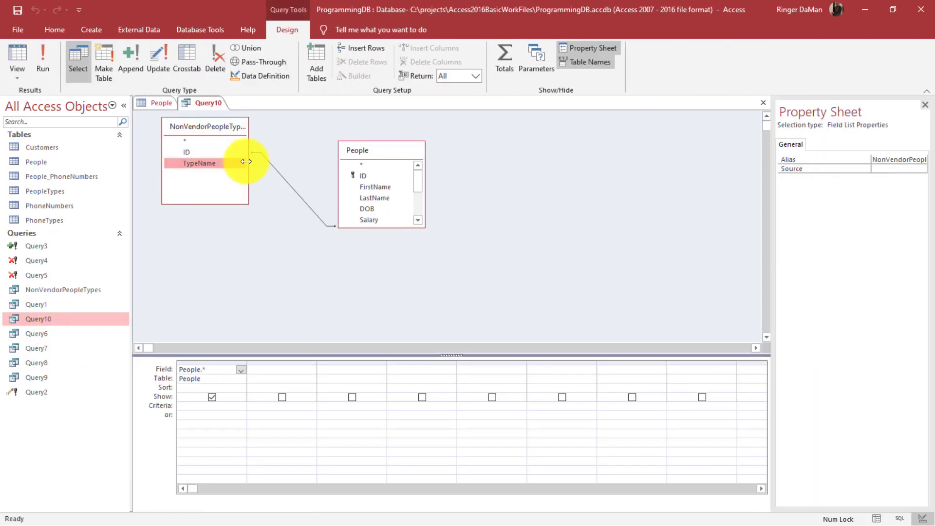
{"action": "left_click_drag", "start_coordinate": [248, 160], "coordinate": [280, 160]}
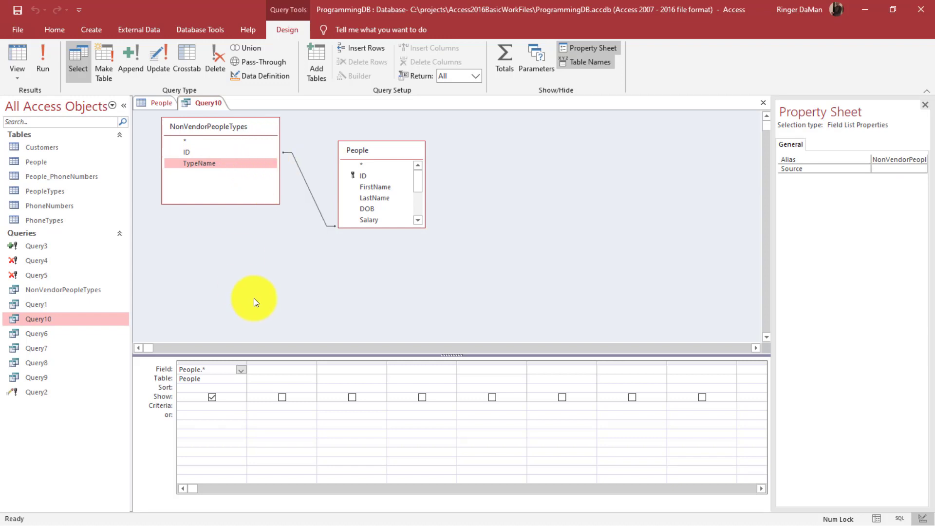
{"action": "left_click_drag", "start_coordinate": [204, 164], "coordinate": [274, 374]}
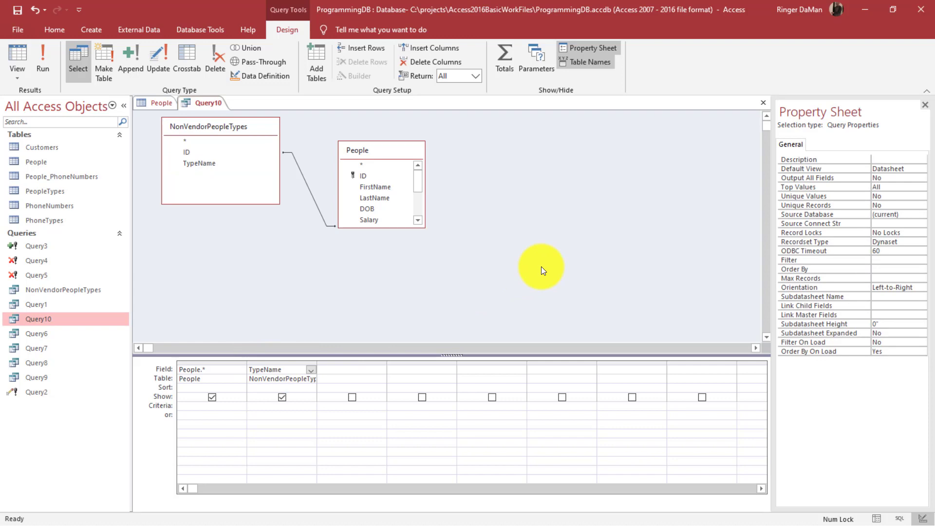
{"action": "left_click", "coordinate": [44, 56]}
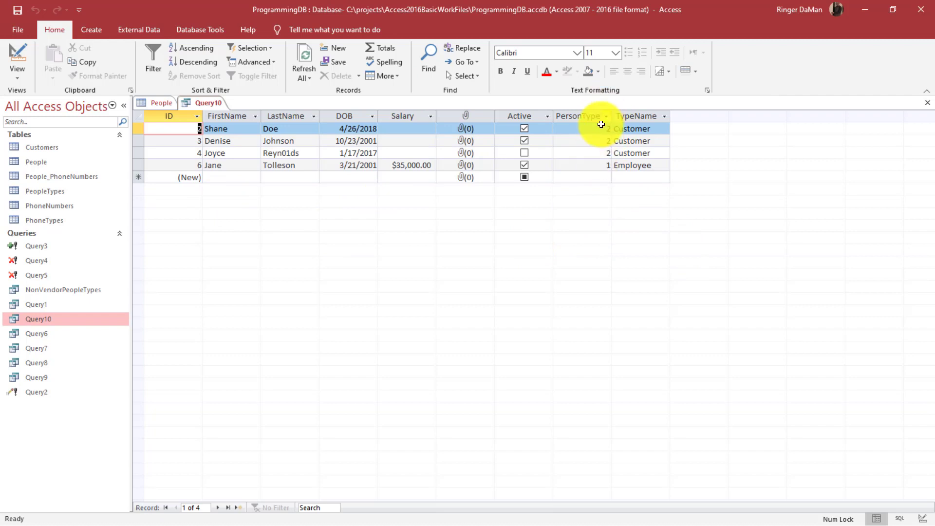
Switch Query10 to Design view and delete the People.* column.
{"action": "right_click", "coordinate": [201, 105]}
{"action": "left_click", "coordinate": [250, 159]}
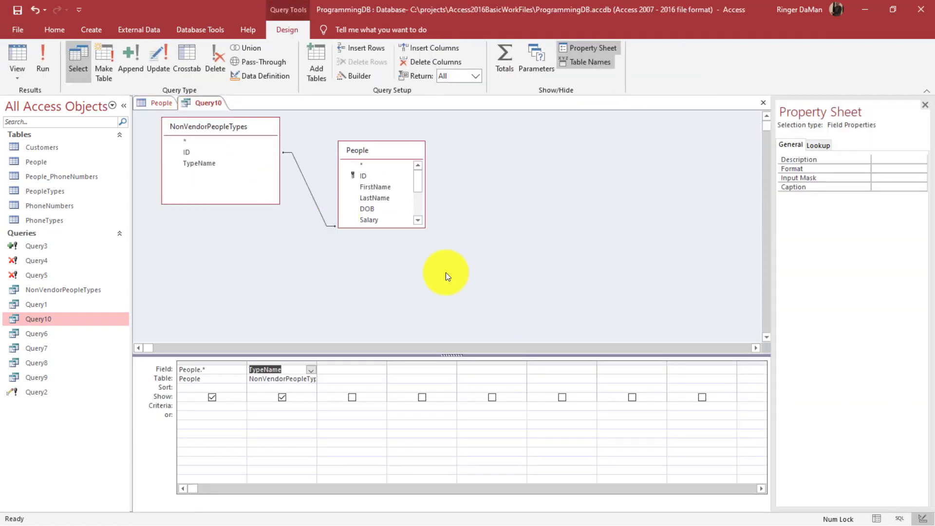
{"action": "left_click", "coordinate": [214, 362]}
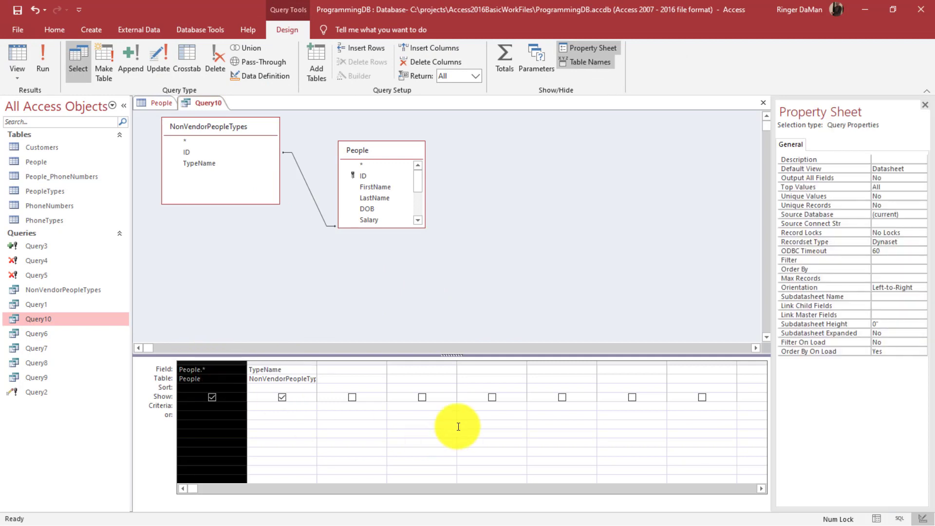
{"action": "key", "text": "Delete"}
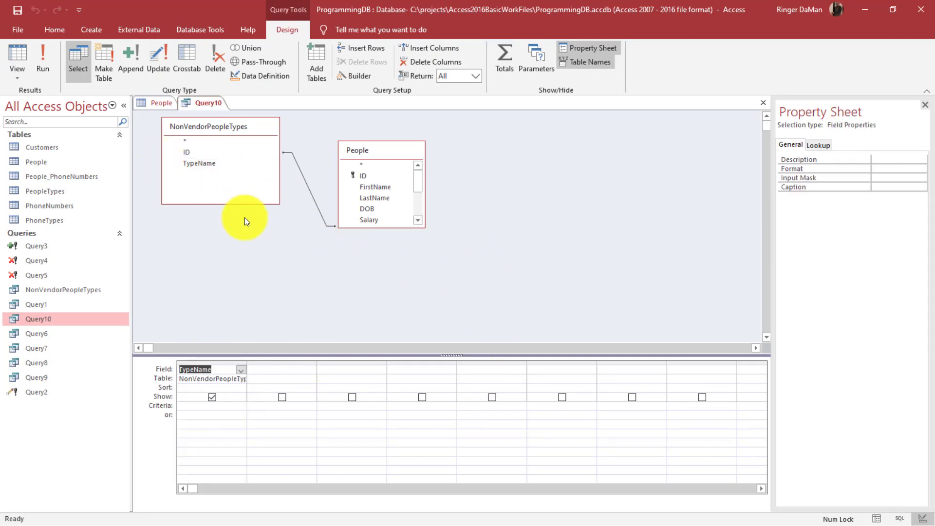
Add People's FirstName, LastName, DOB, Salary and Active to the grid and run Query10.
{"action": "left_click", "coordinate": [393, 188]}
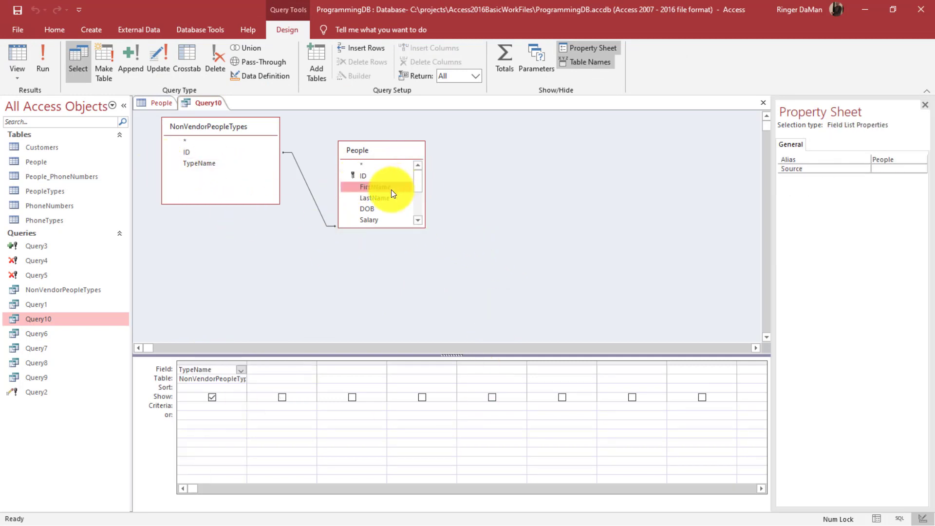
{"action": "left_click", "coordinate": [369, 209], "text": "shift"}
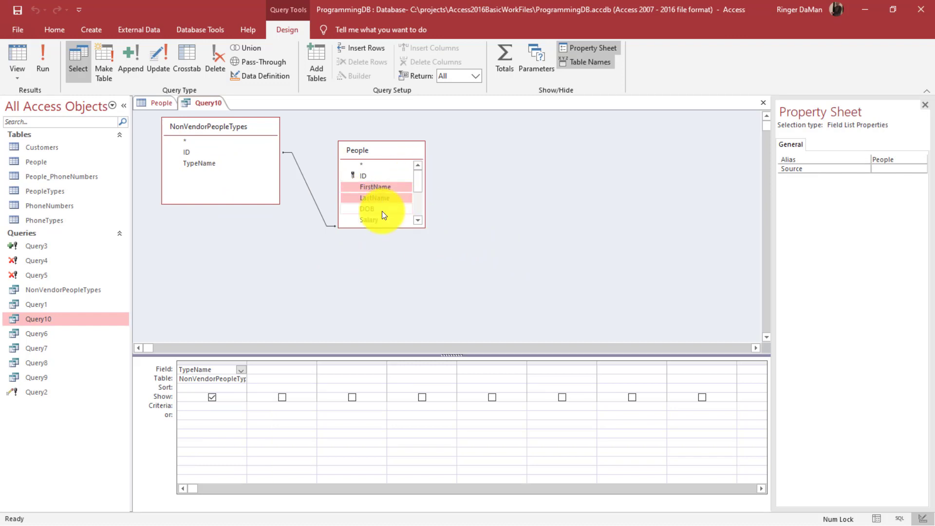
{"action": "left_click_drag", "start_coordinate": [417, 184], "coordinate": [416, 196]}
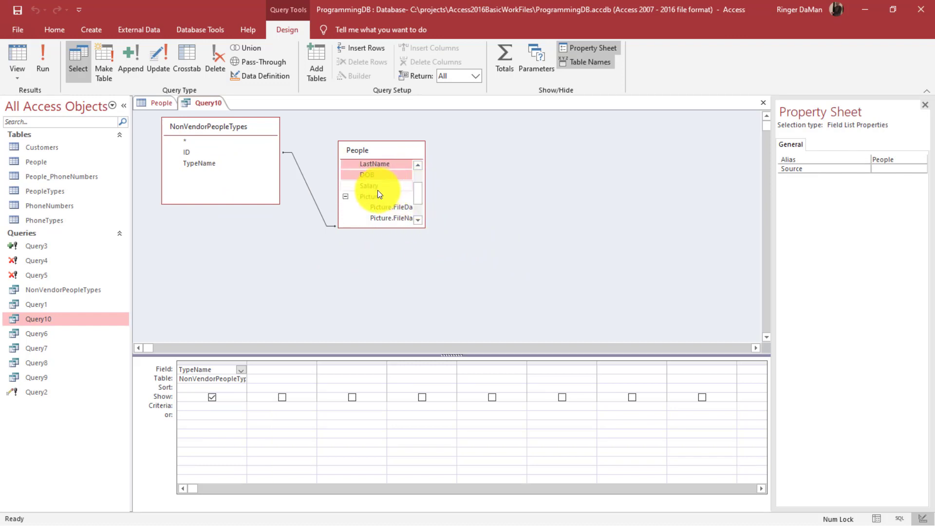
{"action": "left_click", "coordinate": [383, 186], "text": "shift"}
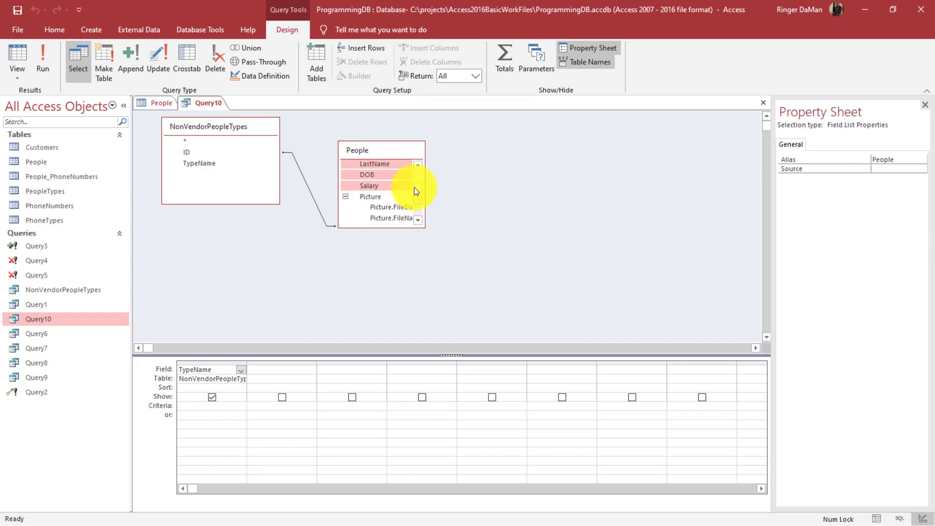
{"action": "scroll", "coordinate": [409, 222], "scroll_direction": "down", "scroll_amount": 1}
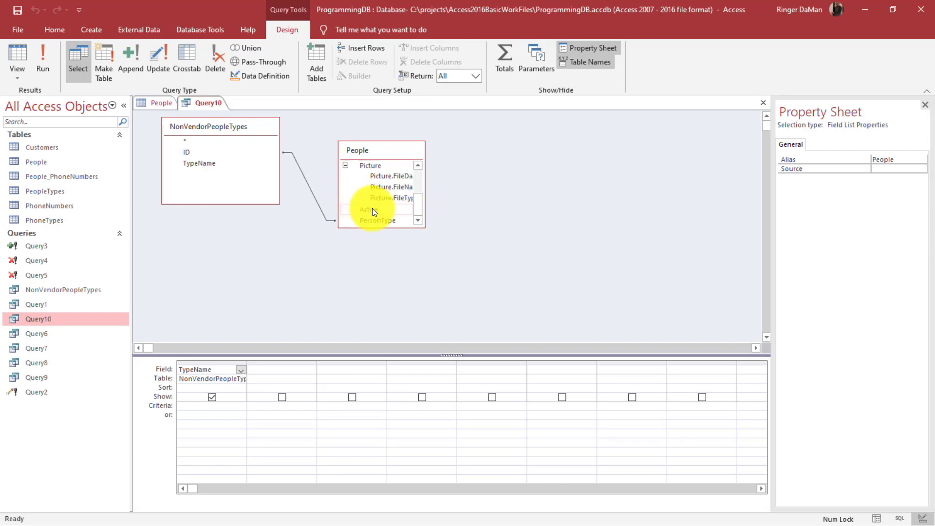
{"action": "left_click", "coordinate": [391, 208]}
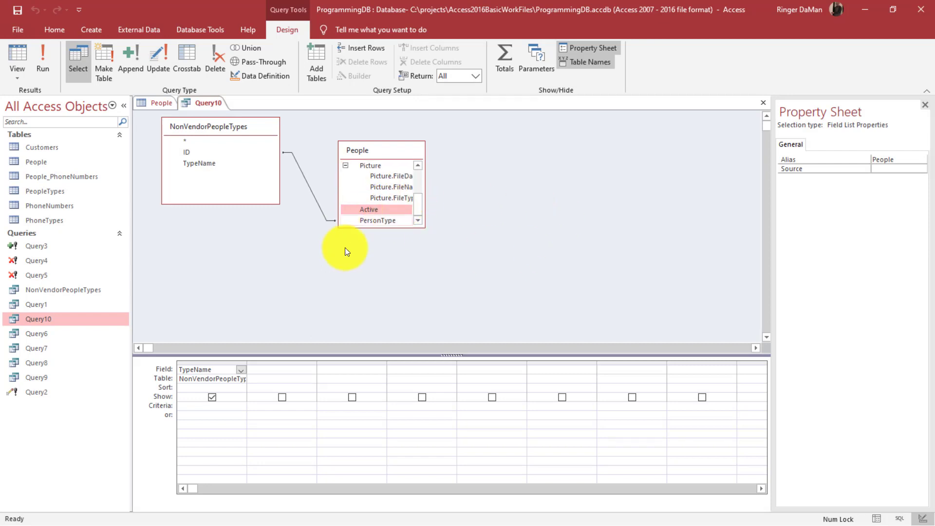
{"action": "left_click_drag", "start_coordinate": [388, 205], "coordinate": [195, 368]}
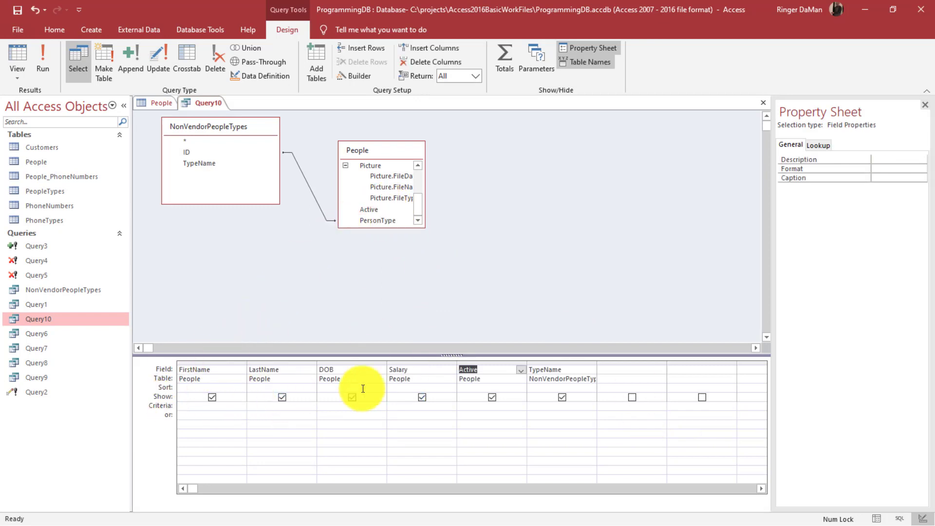
{"action": "left_click", "coordinate": [554, 358]}
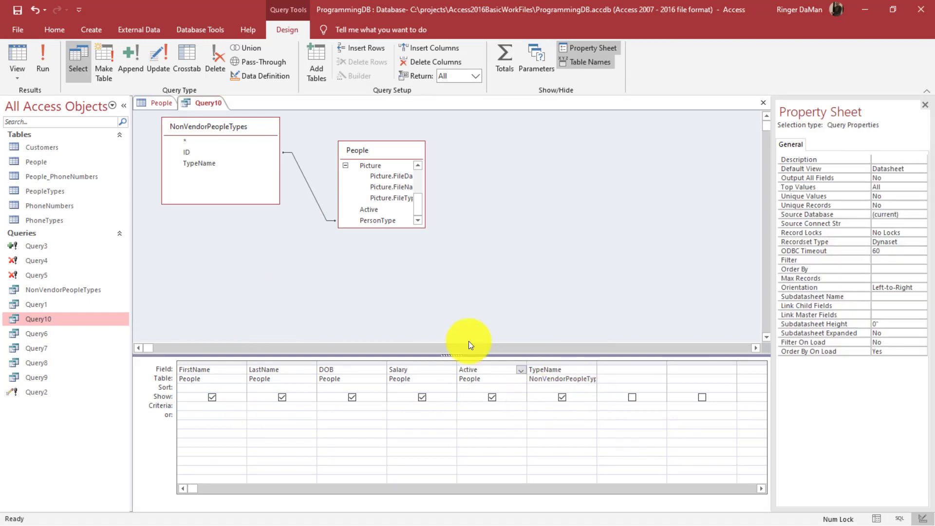
{"action": "left_click", "coordinate": [48, 60]}
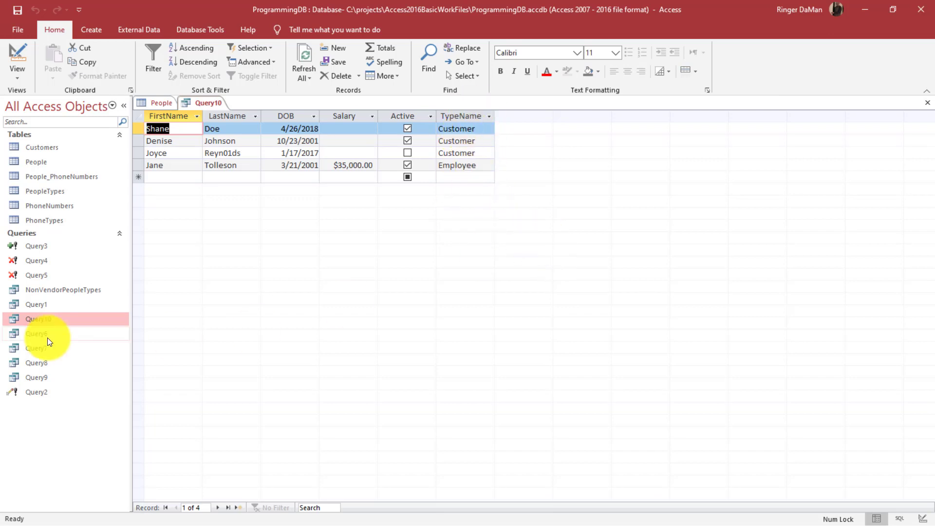
Check the People table's records, then display Query10 as SQL text.
{"action": "left_click", "coordinate": [155, 103]}
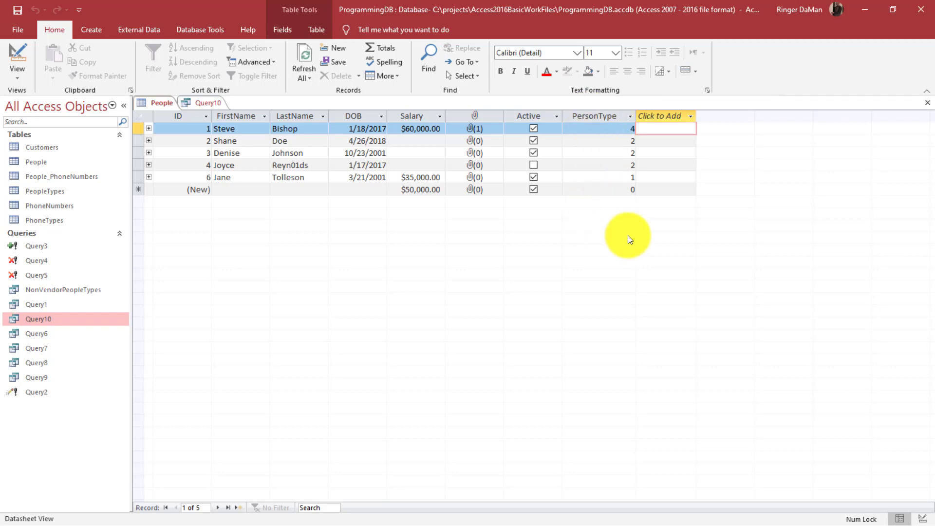
{"action": "left_click", "coordinate": [209, 102]}
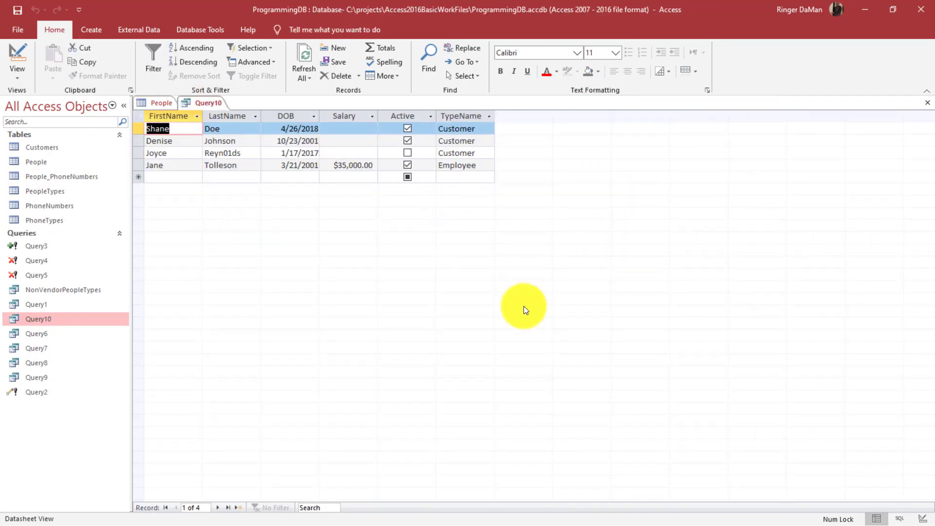
{"action": "right_click", "coordinate": [216, 102]}
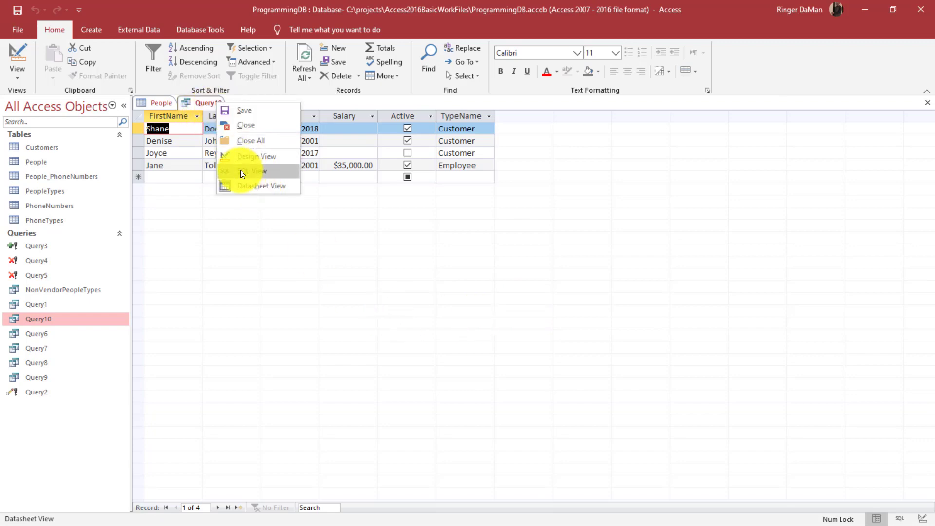
{"action": "left_click", "coordinate": [244, 170]}
{"action": "left_click", "coordinate": [559, 353]}
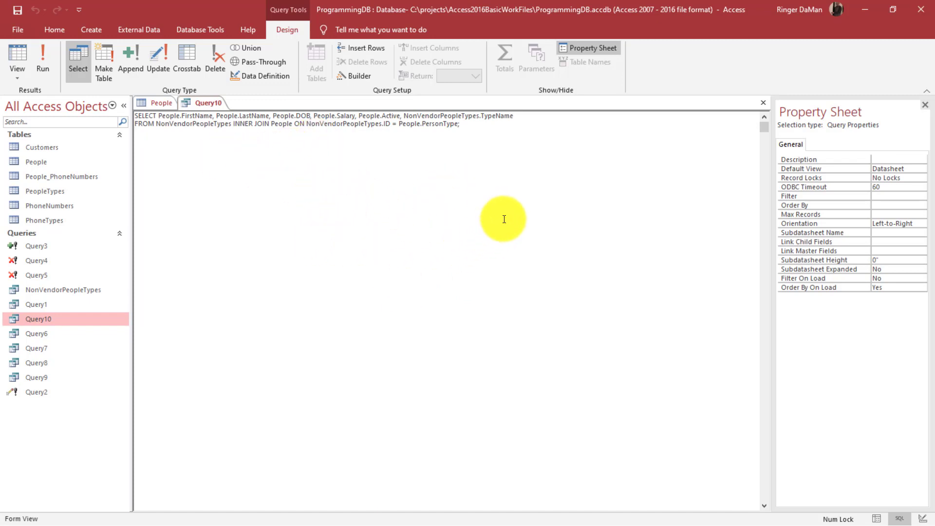
Review Query10's SQL: the NonVendorPeopleTypes references, INNER JOIN, and ID = People.PersonType.
{"action": "left_click", "coordinate": [48, 288]}
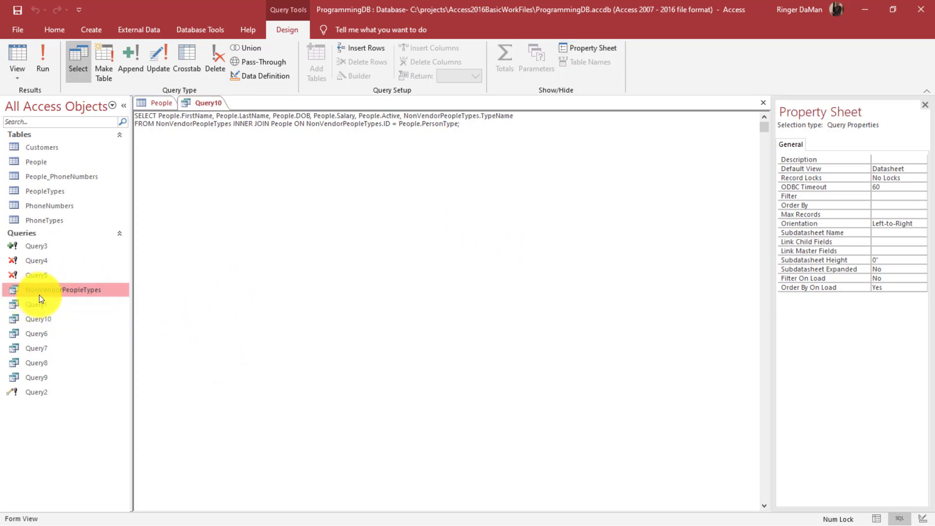
{"action": "left_click", "coordinate": [463, 181]}
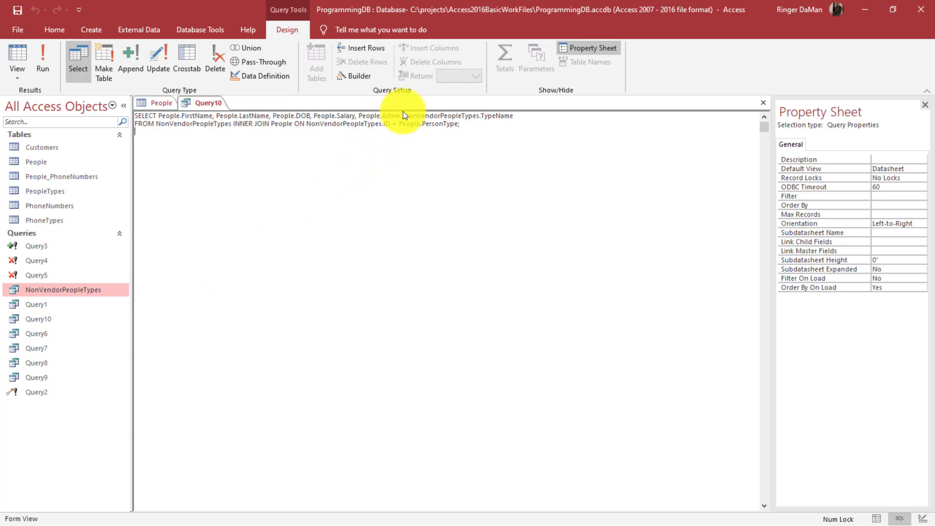
{"action": "left_click_drag", "start_coordinate": [403, 116], "coordinate": [479, 116]}
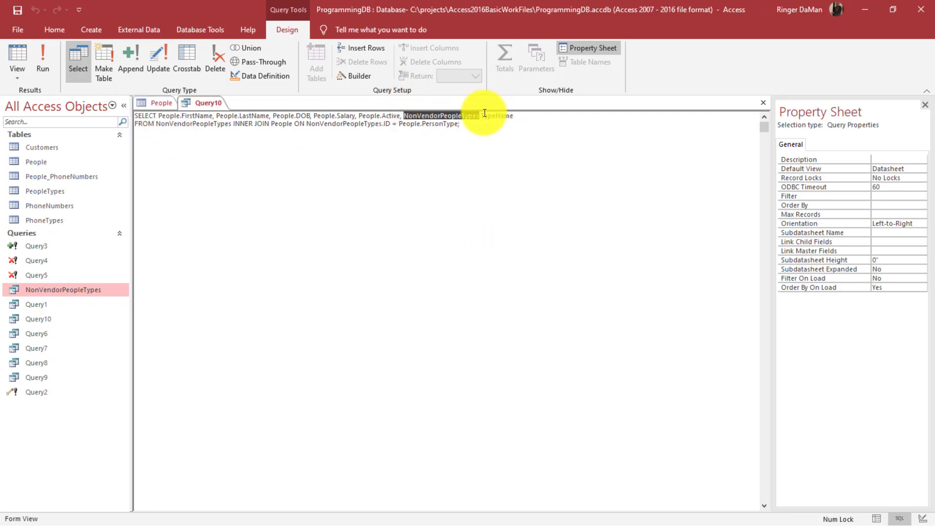
{"action": "left_click", "coordinate": [482, 160]}
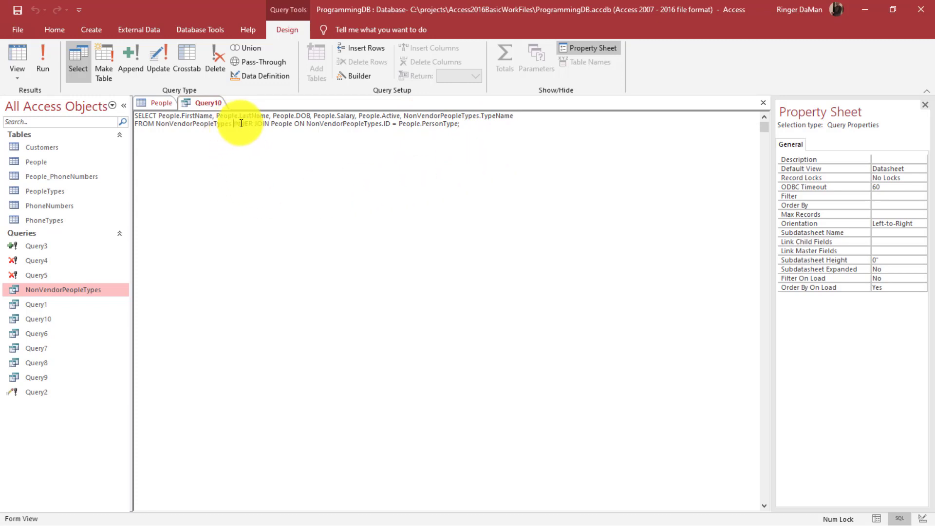
{"action": "left_click_drag", "start_coordinate": [234, 123], "coordinate": [372, 120]}
{"action": "left_click", "coordinate": [367, 146]}
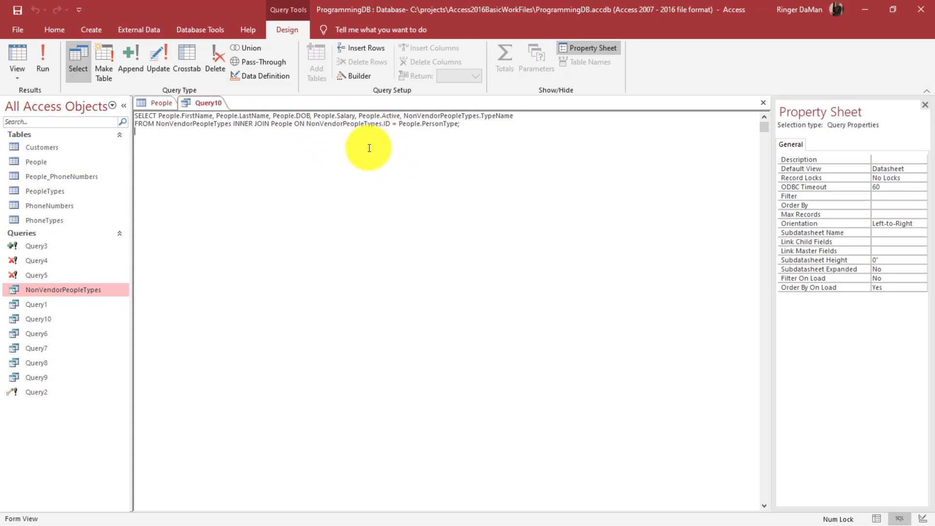
{"action": "double_click", "coordinate": [388, 124]}
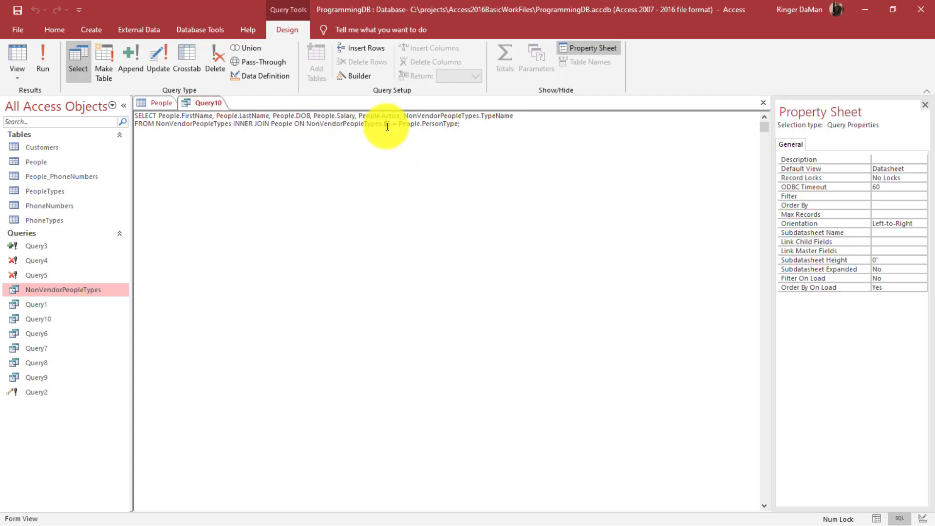
{"action": "left_click_drag", "start_coordinate": [399, 124], "coordinate": [458, 123]}
Restore the trailing semicolon at the end of the SQL statement.
{"action": "left_click", "coordinate": [521, 130]}
{"action": "type", "text": ";"}
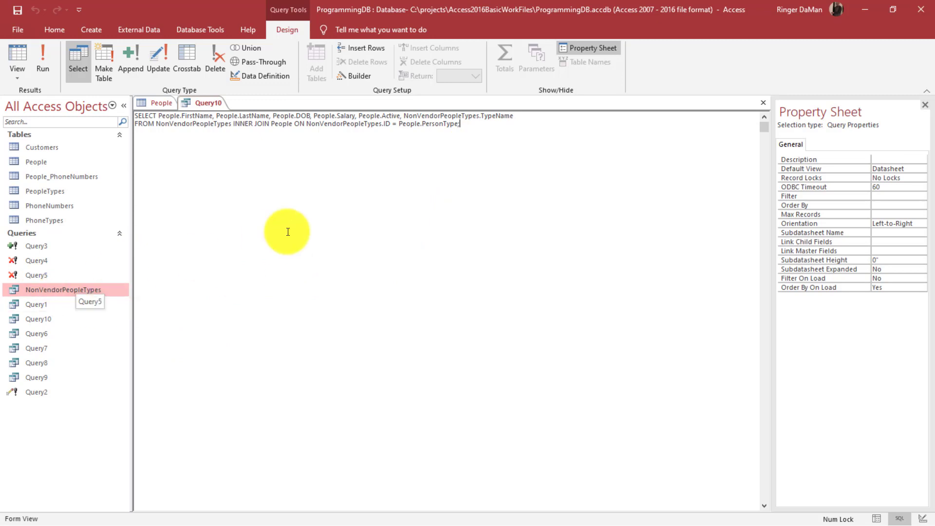
{"action": "left_click", "coordinate": [286, 232]}
Close Query10, answering the save prompt, and open NonVendorPeopleTypes in Design view.
{"action": "left_click", "coordinate": [763, 102]}
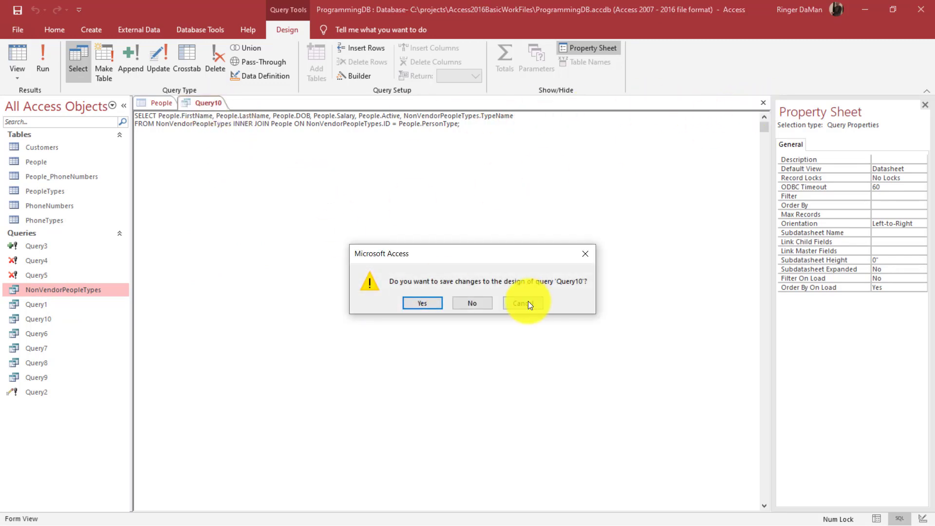
{"action": "left_click", "coordinate": [472, 302]}
{"action": "right_click", "coordinate": [47, 295]}
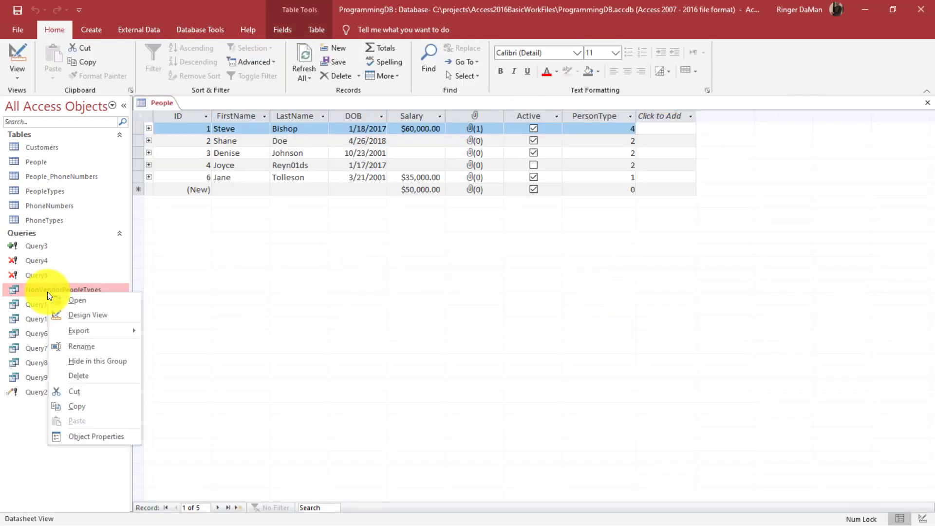
{"action": "left_click", "coordinate": [89, 314]}
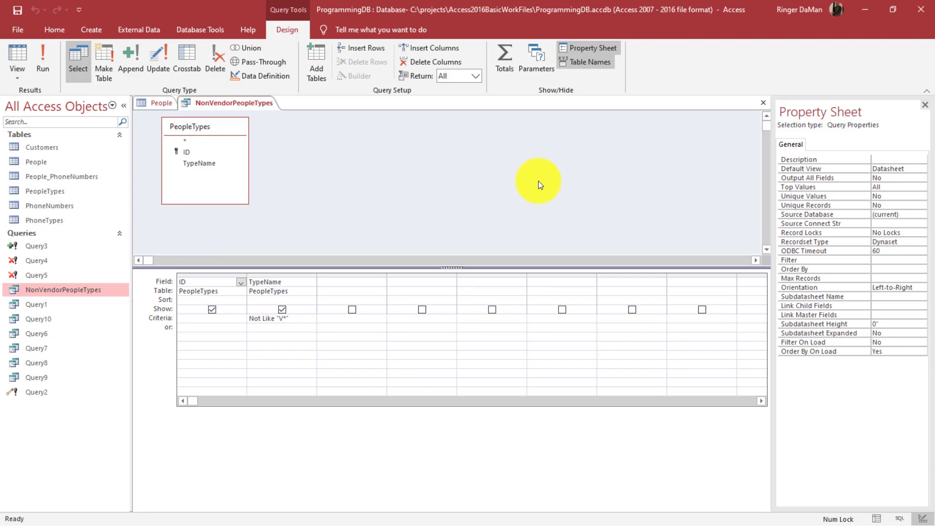
Show NonVendorPeopleTypes as SQL and reopen Query10 alongside it.
{"action": "right_click", "coordinate": [364, 162]}
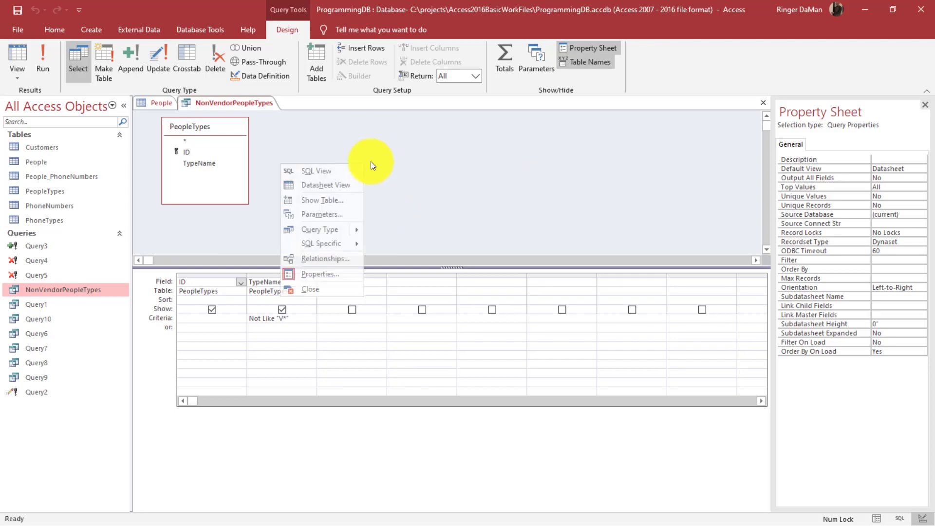
{"action": "left_click", "coordinate": [315, 180]}
{"action": "key", "text": "ctrl+c"}
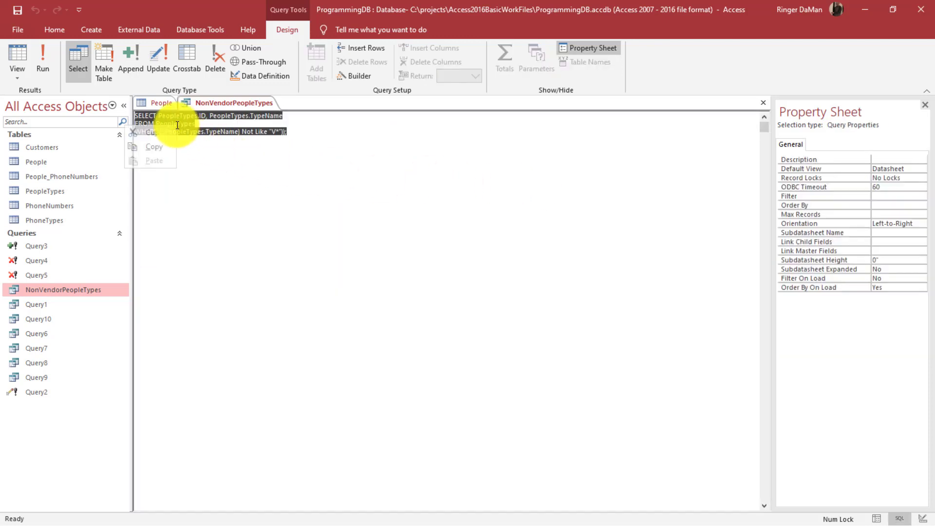
{"action": "right_click", "coordinate": [35, 318]}
{"action": "left_click", "coordinate": [75, 343]}
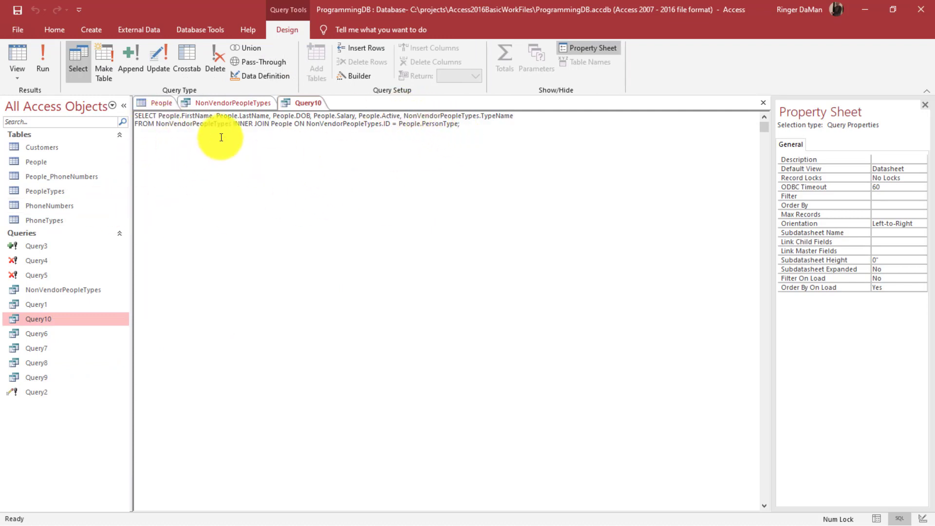
Break the line after FROM and paste the NonVendorPeopleTypes SQL inside parentheses there.
{"action": "left_click_drag", "start_coordinate": [156, 124], "coordinate": [233, 125]}
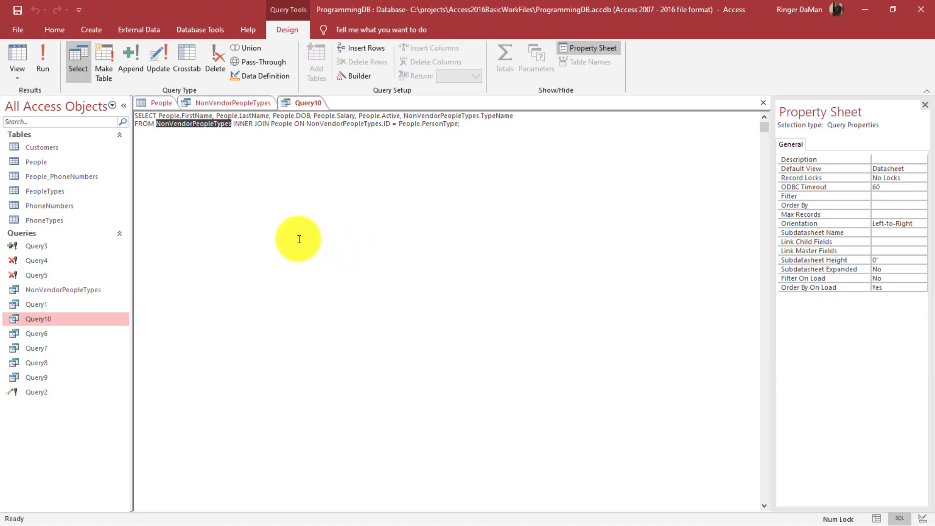
{"action": "left_click", "coordinate": [158, 125]}
{"action": "left_click_drag", "start_coordinate": [156, 126], "coordinate": [232, 124]}
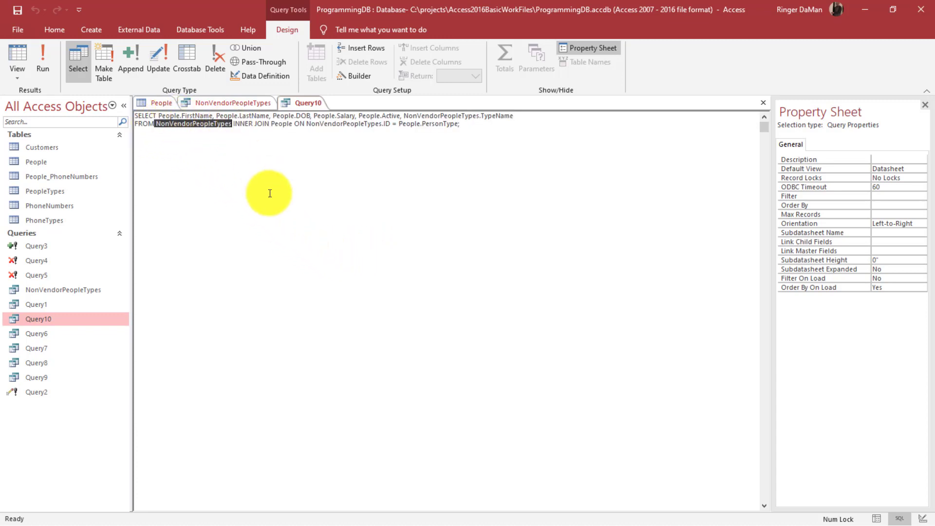
{"action": "left_click", "coordinate": [157, 126]}
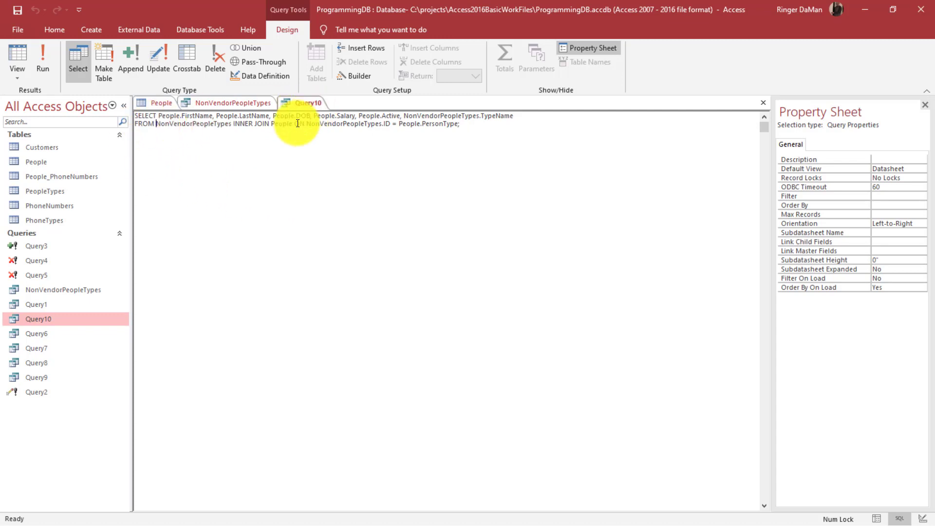
{"action": "key", "text": "Return"}
{"action": "key", "text": "Return"}
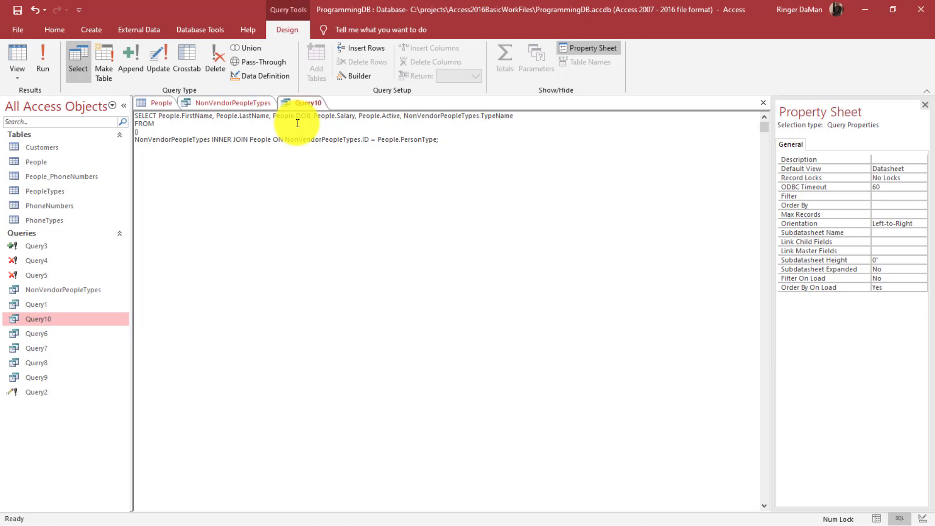
{"action": "key", "text": "Return"}
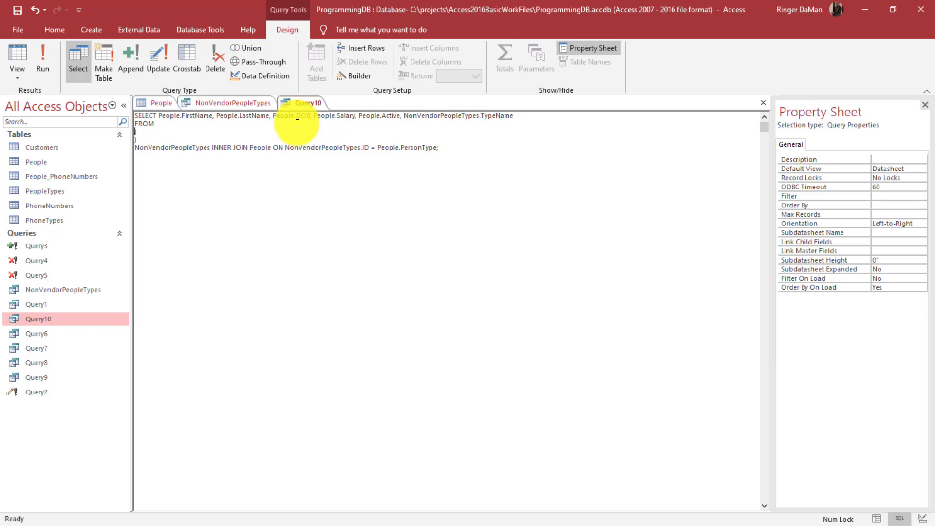
{"action": "key", "text": "Return"}
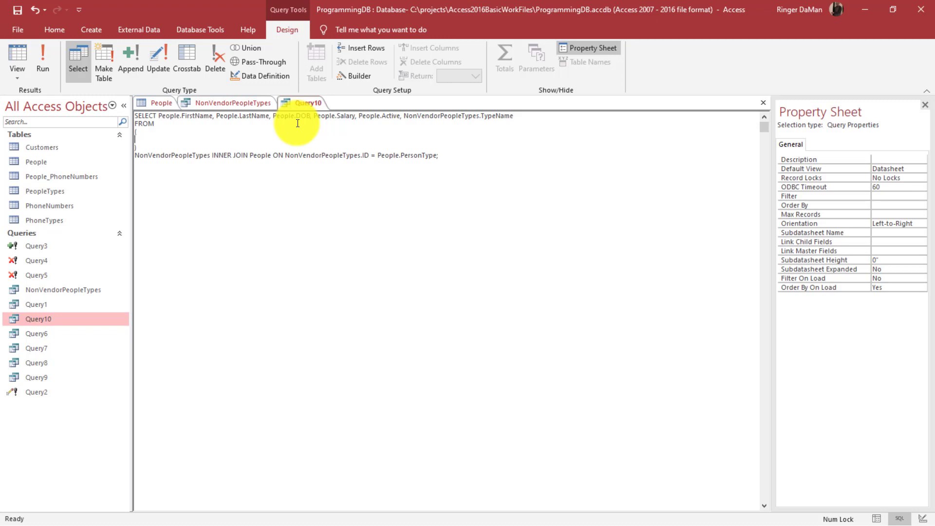
{"action": "key", "text": "ctrl+v"}
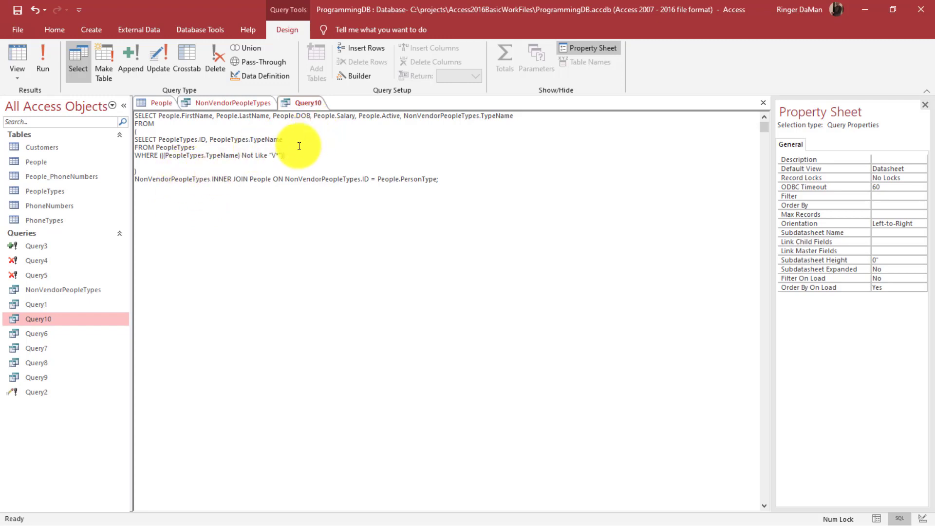
Remove the extra blank line and delete the old NonVendorPeopleTypes name before INNER JOIN.
{"action": "left_click_drag", "start_coordinate": [285, 155], "coordinate": [135, 139]}
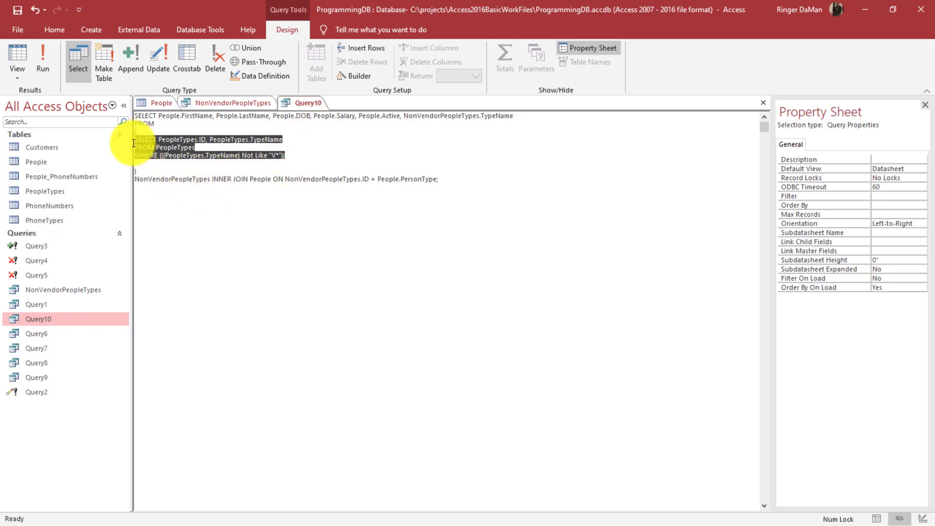
{"action": "left_click", "coordinate": [154, 164]}
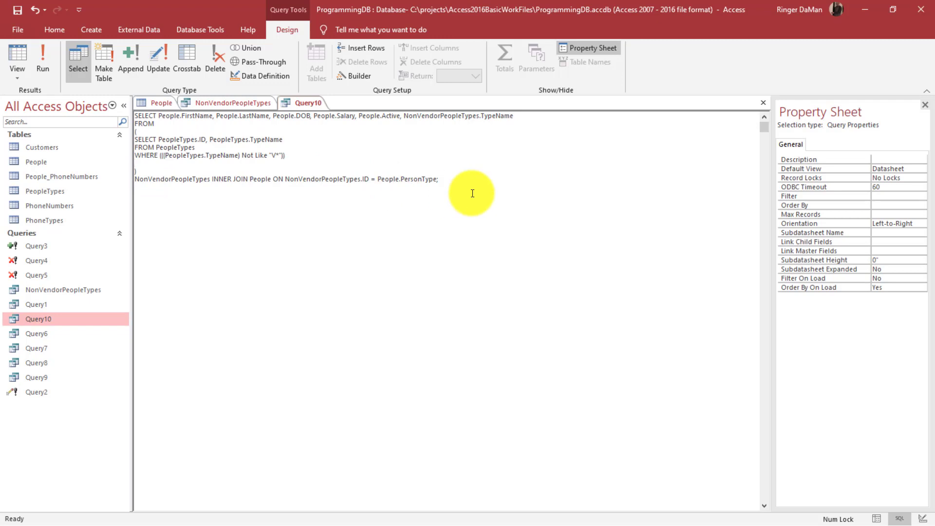
{"action": "key", "text": "Delete"}
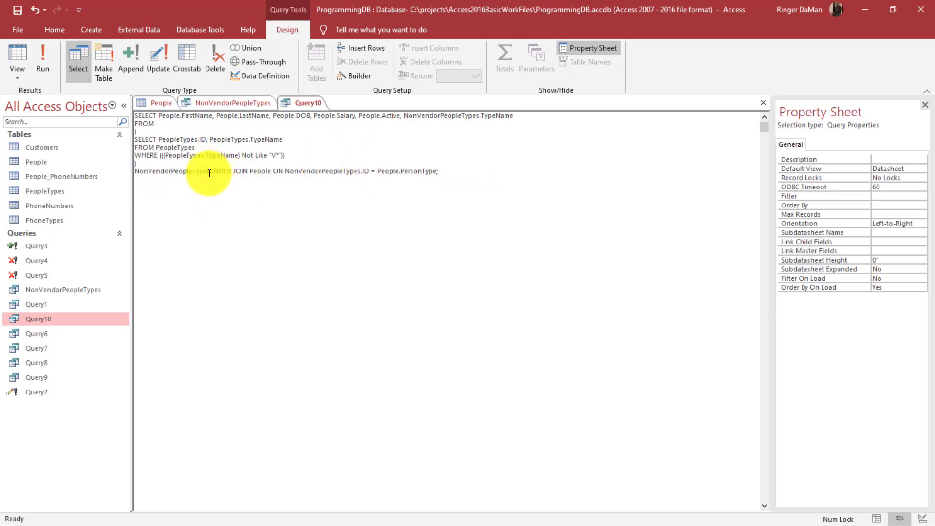
{"action": "left_click_drag", "start_coordinate": [208, 172], "coordinate": [138, 175]}
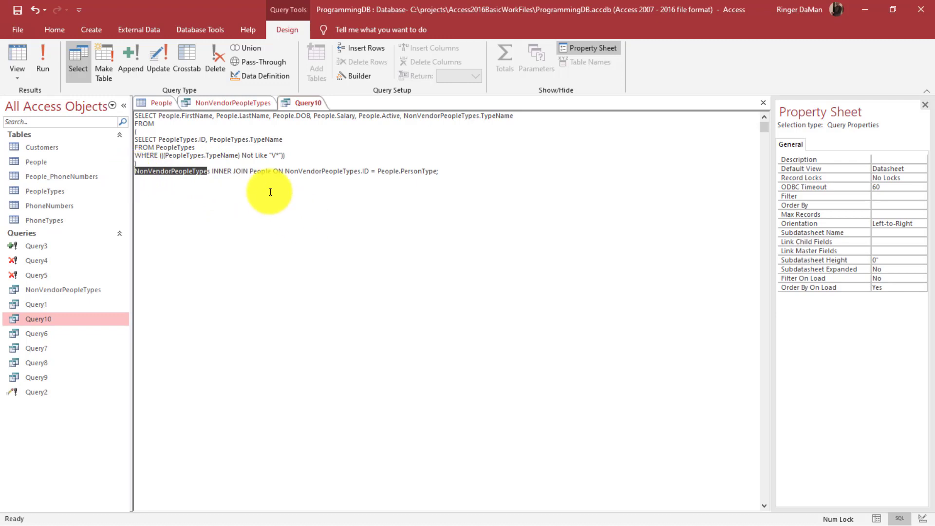
{"action": "key", "text": "Delete"}
{"action": "key", "text": "Delete"}
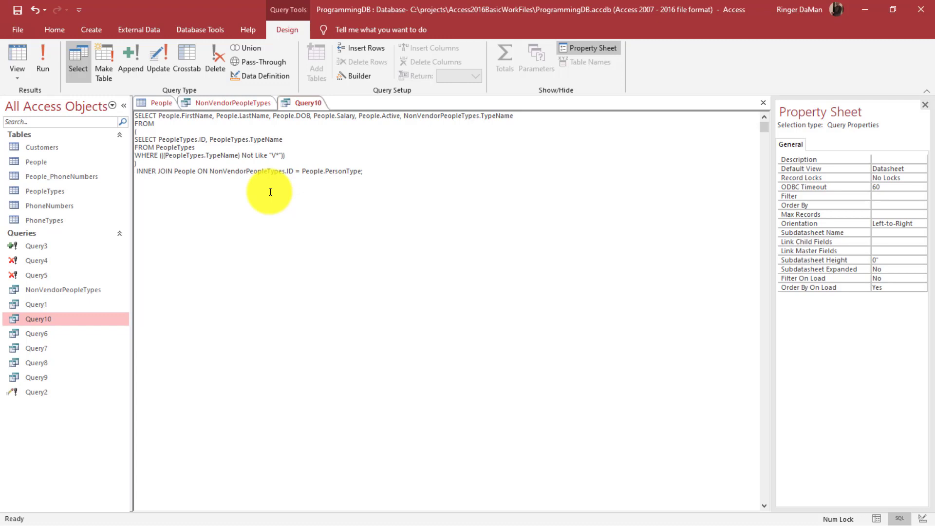
Alias the parenthesized subquery as SQ1 ahead of INNER JOIN.
{"action": "type", "text": "as"}
{"action": "type", "text": " SQ"}
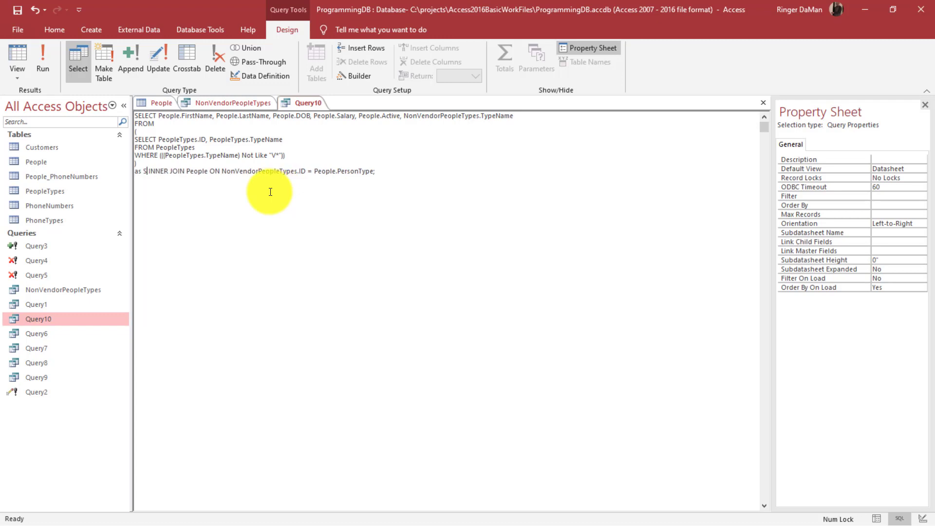
{"action": "type", "text": "1"}
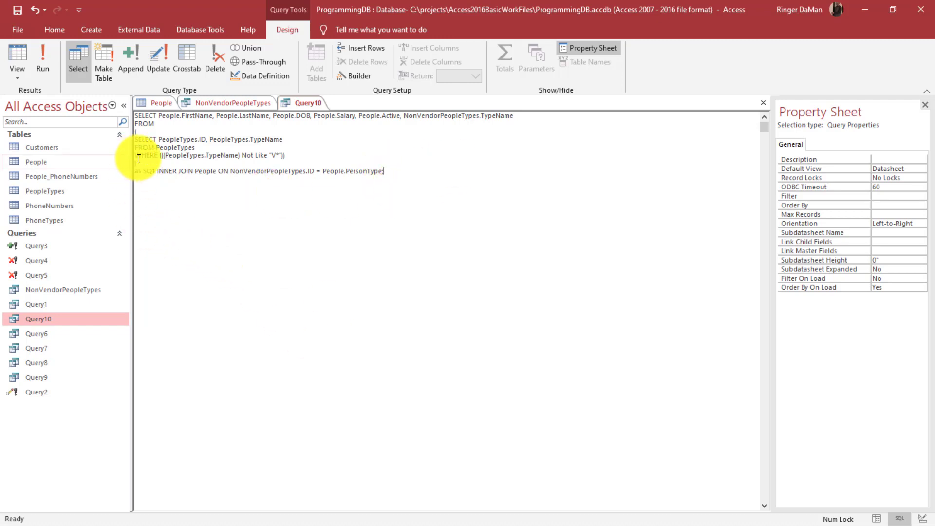
{"action": "key", "text": "End"}
{"action": "key", "text": "shift+Home"}
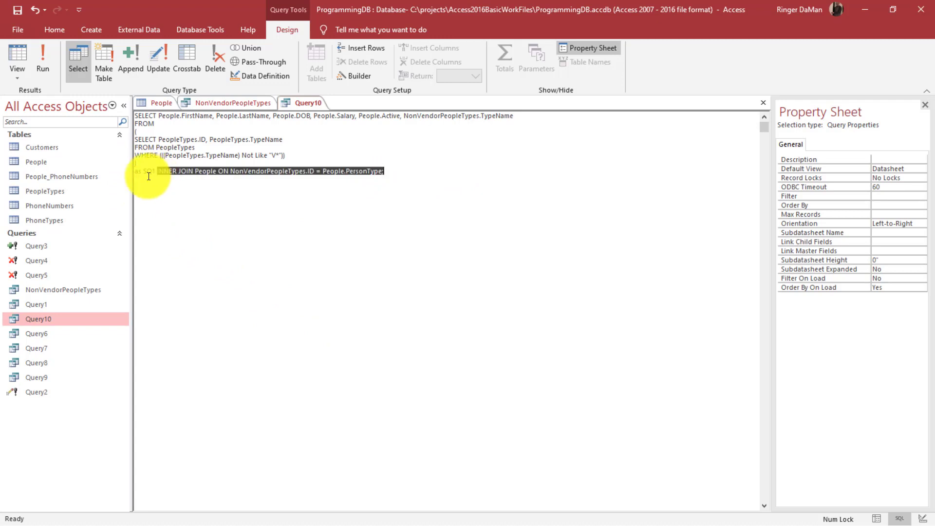
{"action": "left_click", "coordinate": [157, 175]}
{"action": "double_click", "coordinate": [157, 175]}
{"action": "left_click", "coordinate": [271, 171]}
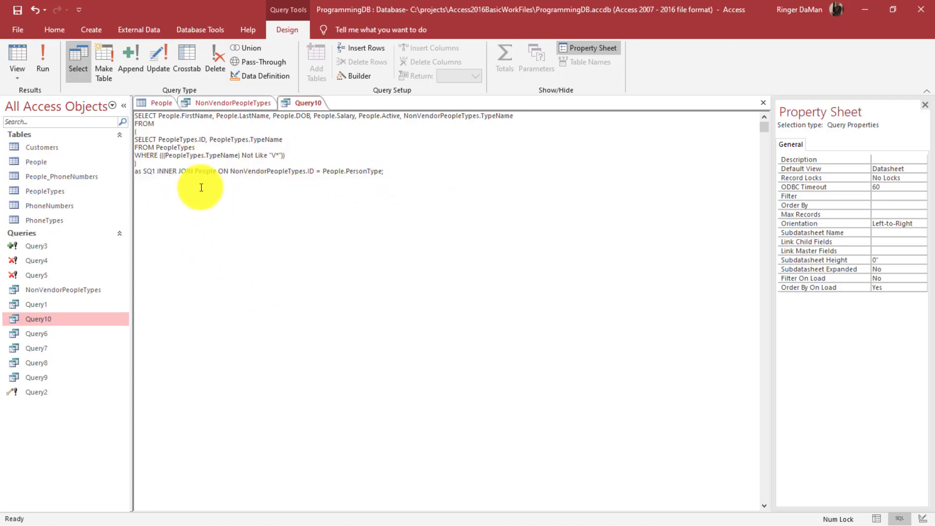
{"action": "left_click", "coordinate": [156, 173]}
{"action": "key", "text": "shift+End"}
{"action": "double_click", "coordinate": [148, 171]}
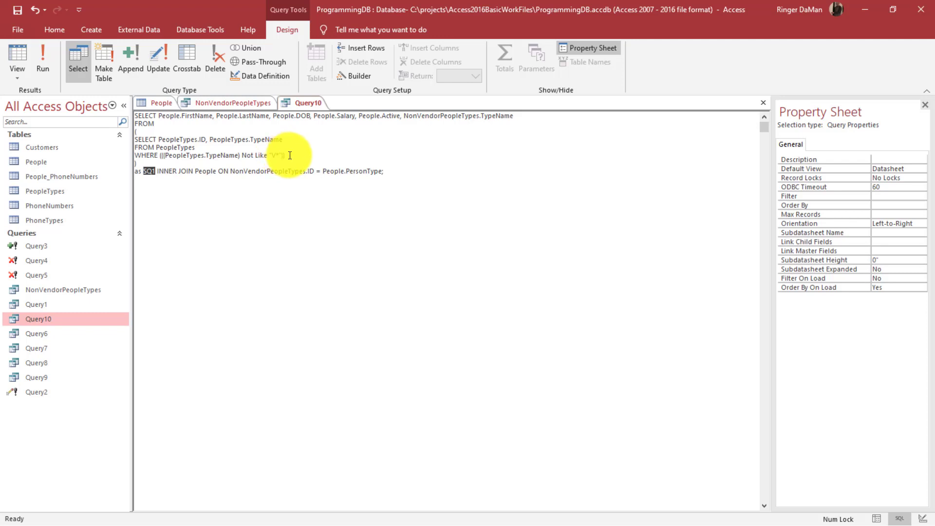
{"action": "left_click_drag", "start_coordinate": [287, 155], "coordinate": [130, 147]}
{"action": "left_click", "coordinate": [285, 193]}
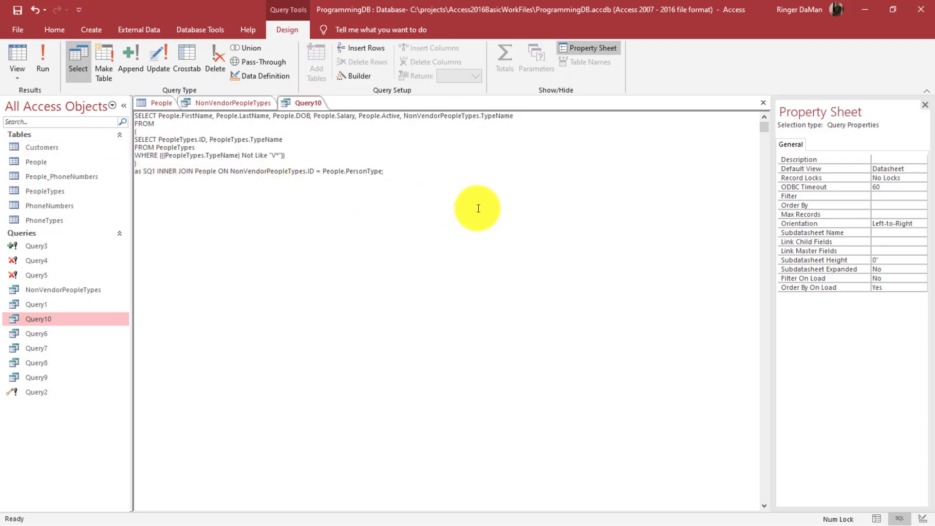
{"action": "double_click", "coordinate": [148, 171]}
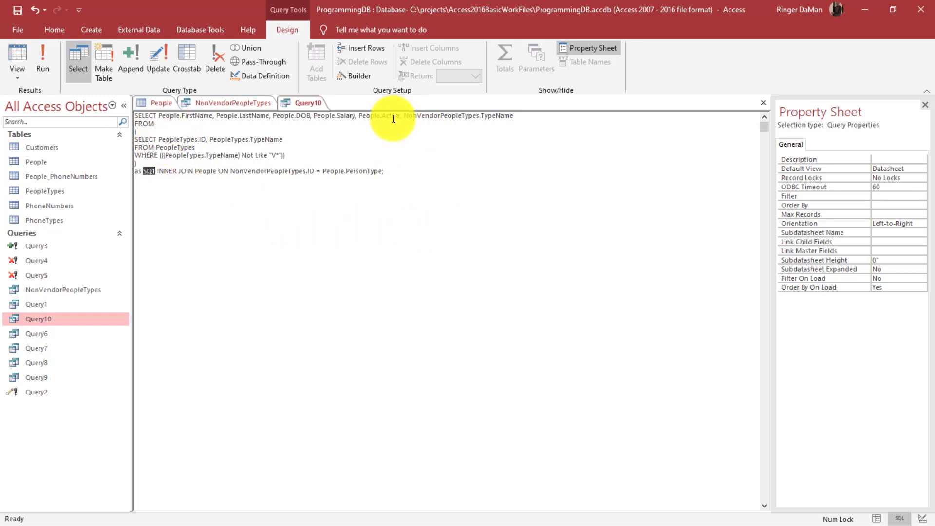
Replace NonVendorPeopleTypes with SQ1 in the TypeName field and the join condition.
{"action": "left_click_drag", "start_coordinate": [404, 116], "coordinate": [477, 116]}
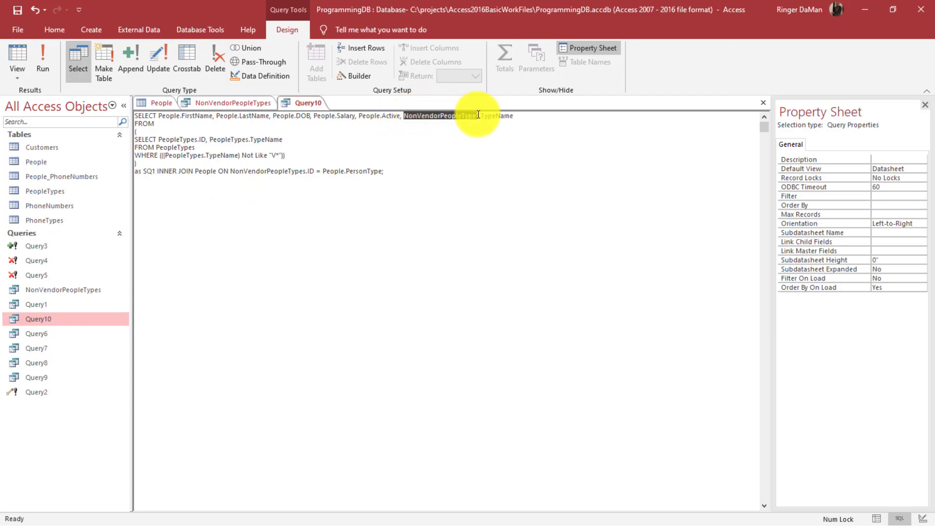
{"action": "key", "text": "Delete"}
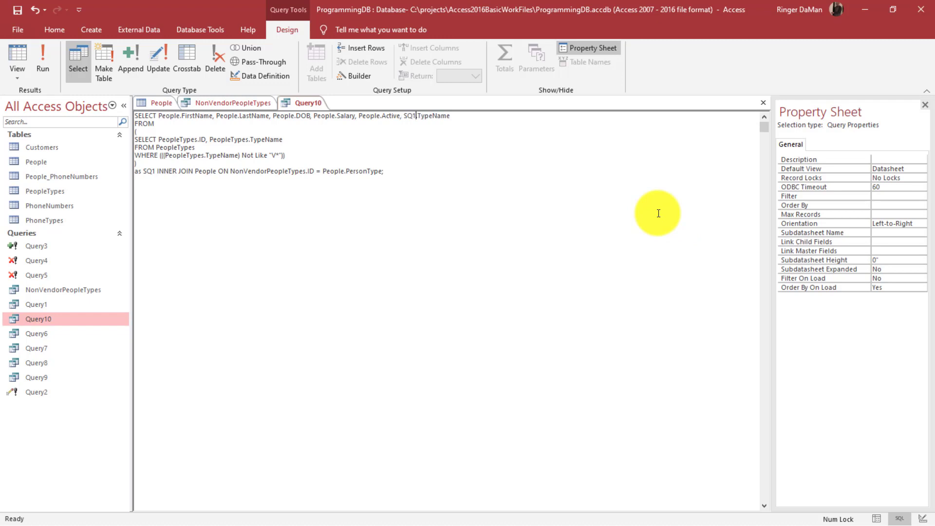
{"action": "type", "text": "."}
{"action": "left_click", "coordinate": [155, 184]}
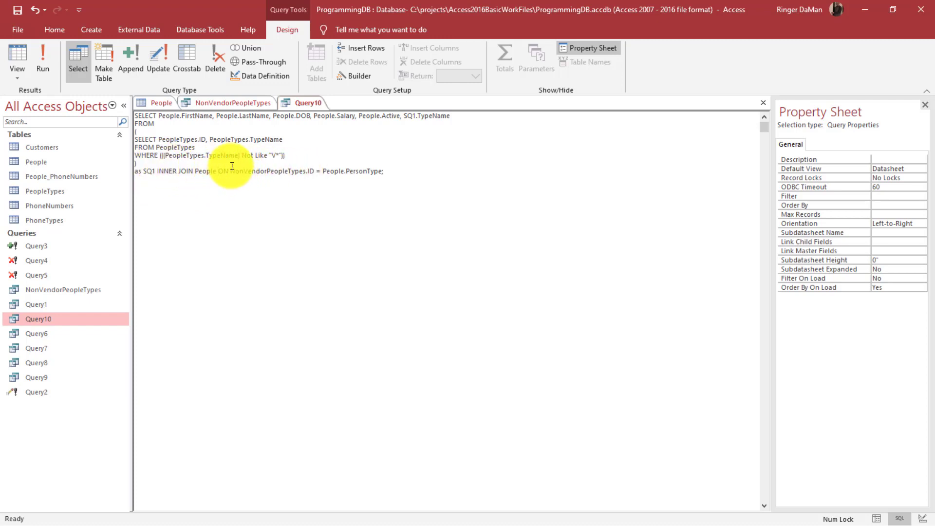
{"action": "left_click_drag", "start_coordinate": [230, 171], "coordinate": [295, 173]}
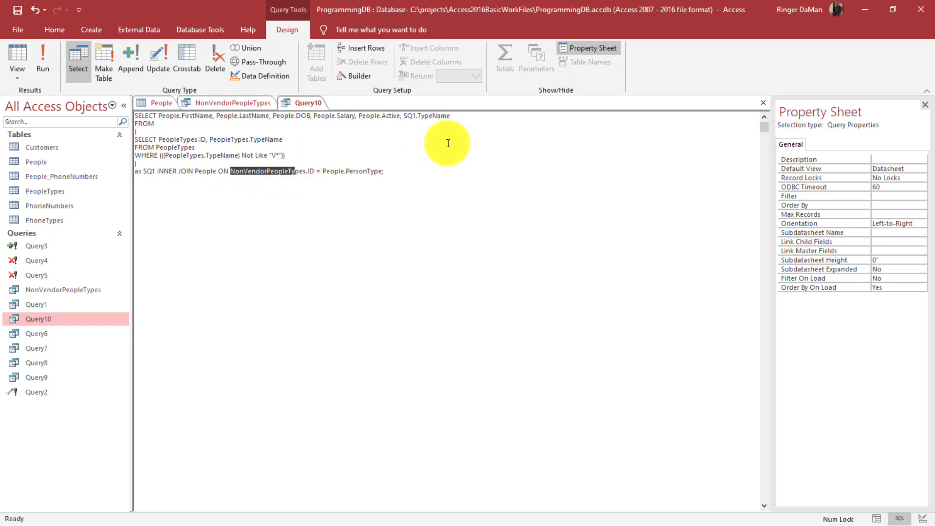
{"action": "key", "text": "Delete"}
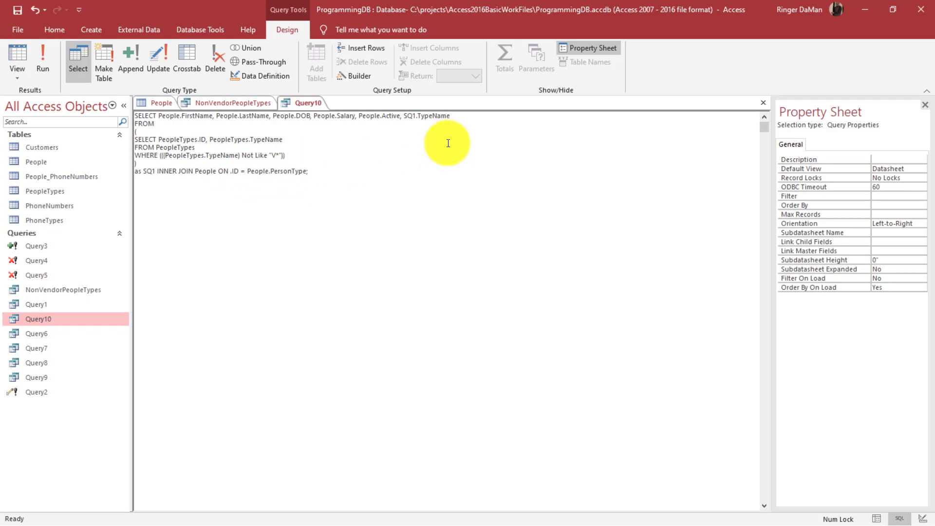
{"action": "type", "text": "SQ1"}
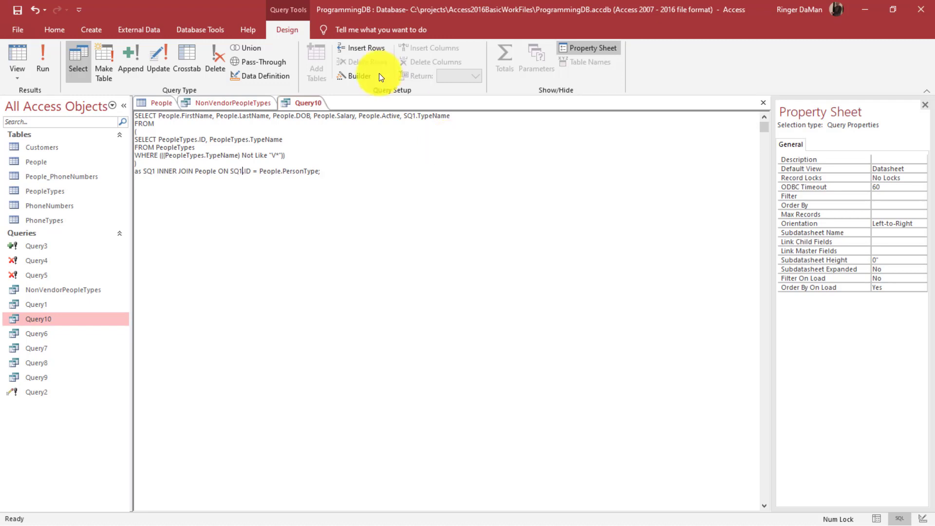
Compare the subquery with NonVendorPeopleTypes and check the SQ1 output fields and SQ1.ID join.
{"action": "left_click", "coordinate": [244, 310]}
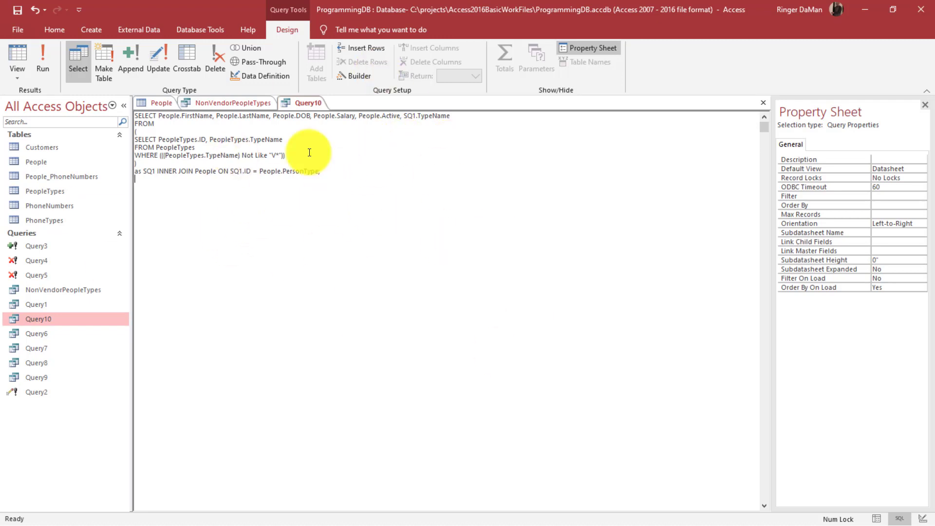
{"action": "left_click_drag", "start_coordinate": [302, 153], "coordinate": [125, 143]}
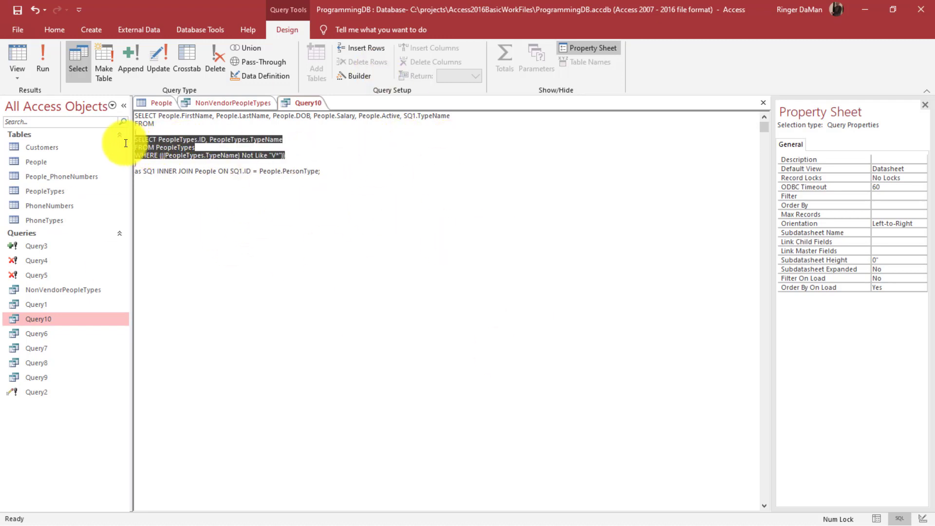
{"action": "left_click", "coordinate": [230, 102]}
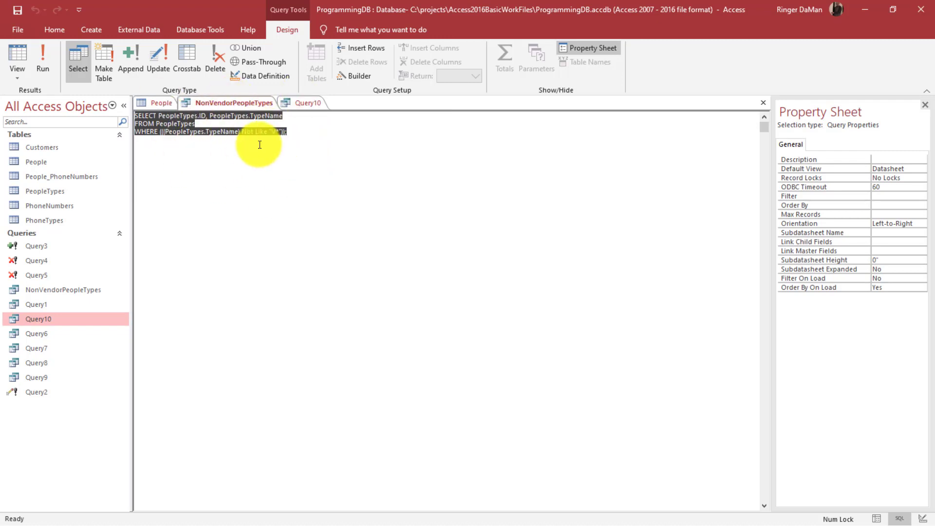
{"action": "left_click", "coordinate": [305, 103]}
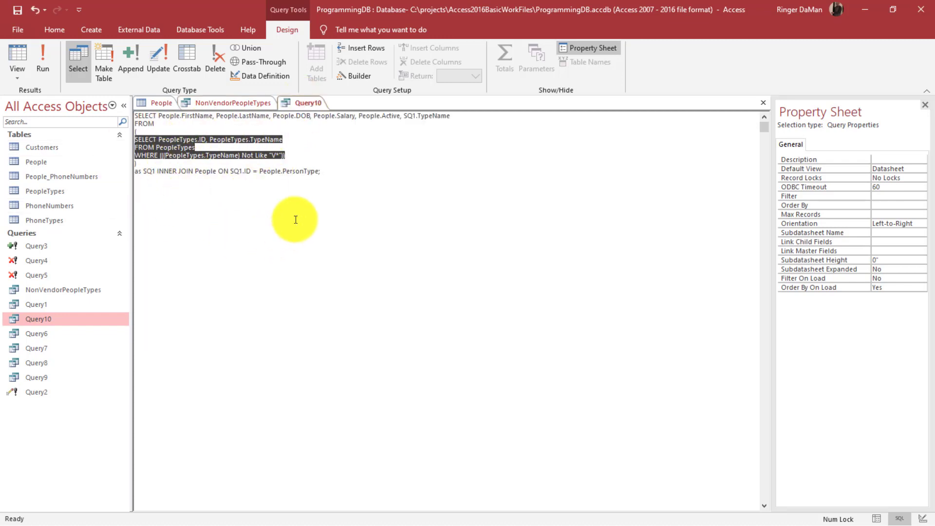
{"action": "left_click", "coordinate": [135, 179]}
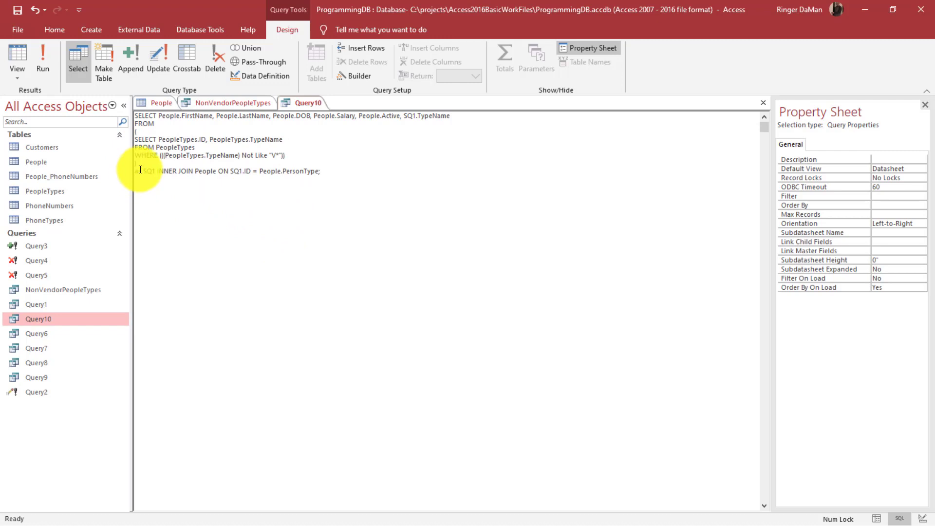
{"action": "left_click_drag", "start_coordinate": [146, 166], "coordinate": [104, 129]}
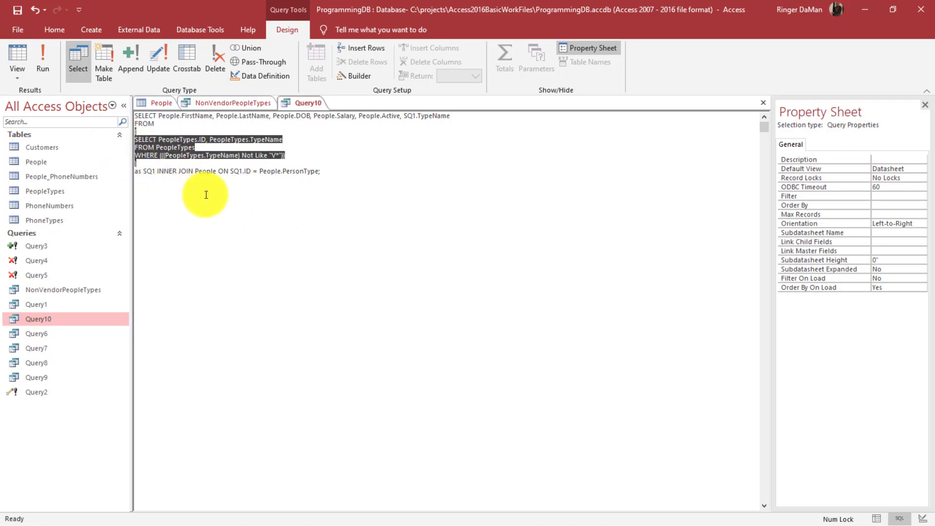
{"action": "left_click", "coordinate": [155, 190]}
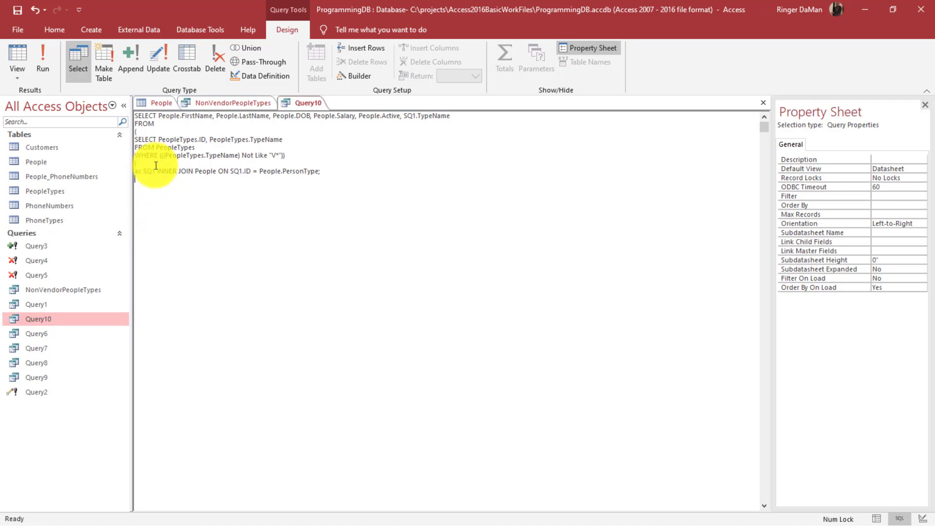
{"action": "left_click_drag", "start_coordinate": [155, 172], "coordinate": [130, 172]}
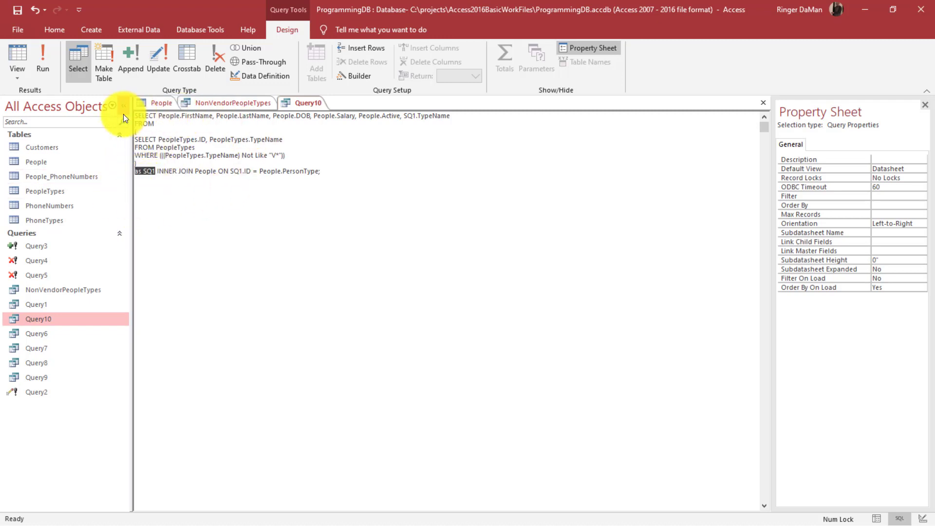
{"action": "left_click", "coordinate": [328, 218]}
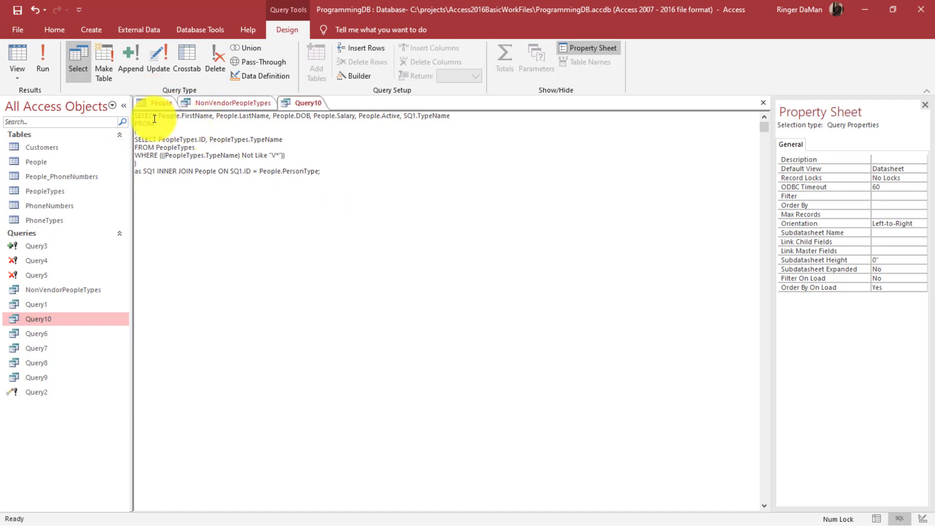
{"action": "left_click_drag", "start_coordinate": [157, 116], "coordinate": [449, 116]}
{"action": "left_click_drag", "start_coordinate": [219, 174], "coordinate": [321, 173]}
{"action": "left_click", "coordinate": [474, 205]}
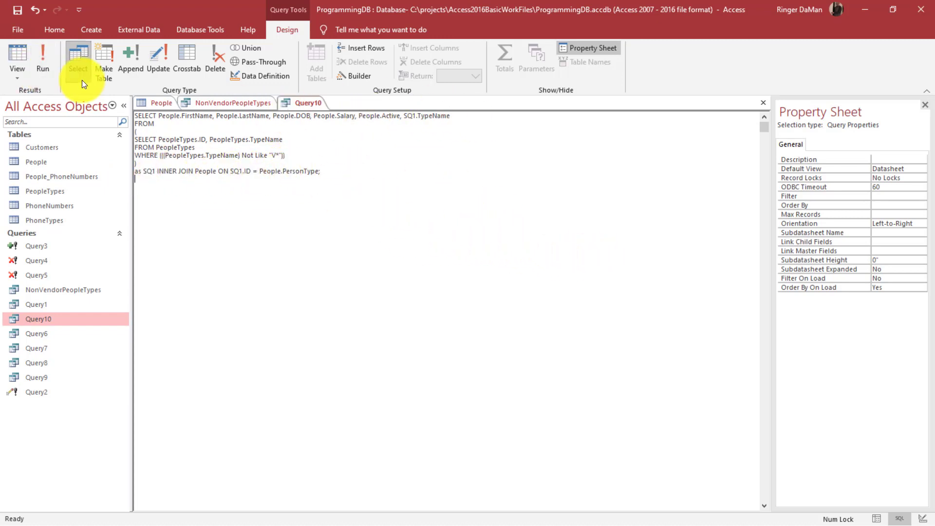
Run Query10 to list four non-vendor people and close the NonVendorPeopleTypes tab.
{"action": "left_click", "coordinate": [38, 57]}
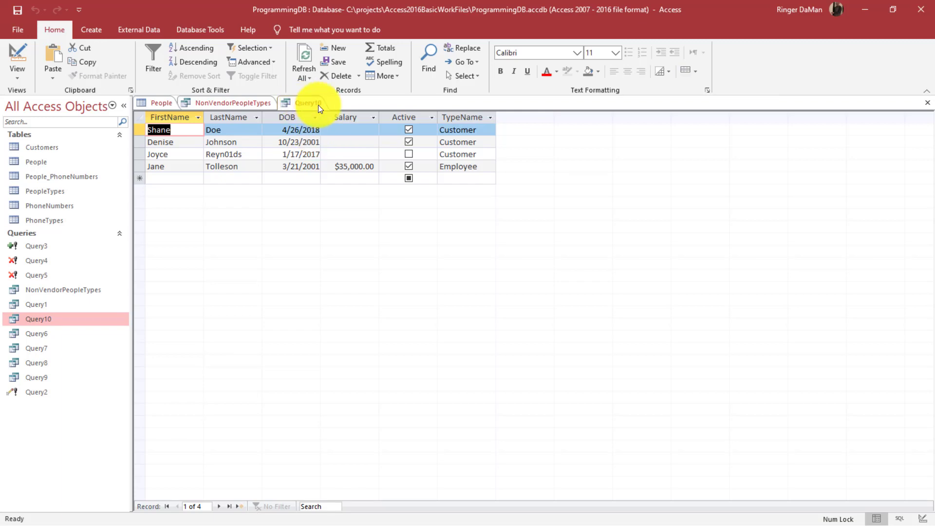
{"action": "left_click", "coordinate": [203, 100]}
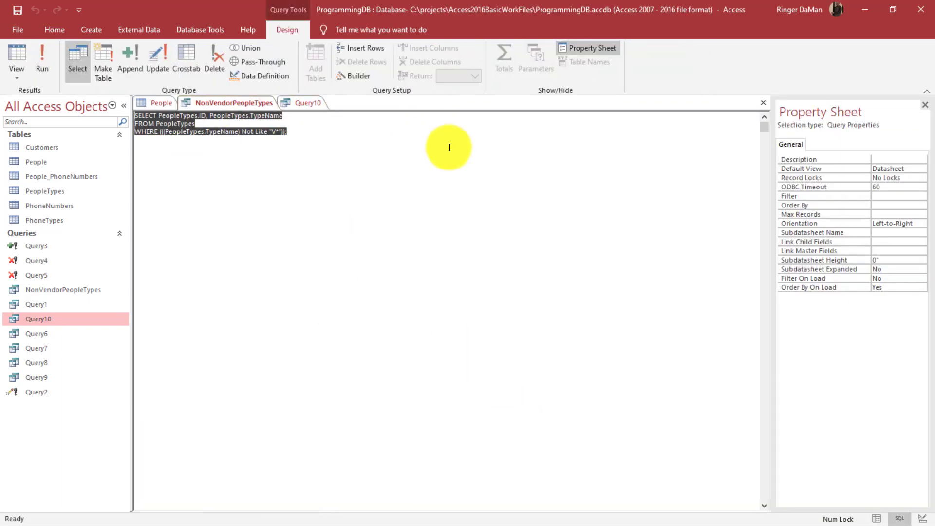
{"action": "left_click", "coordinate": [767, 103]}
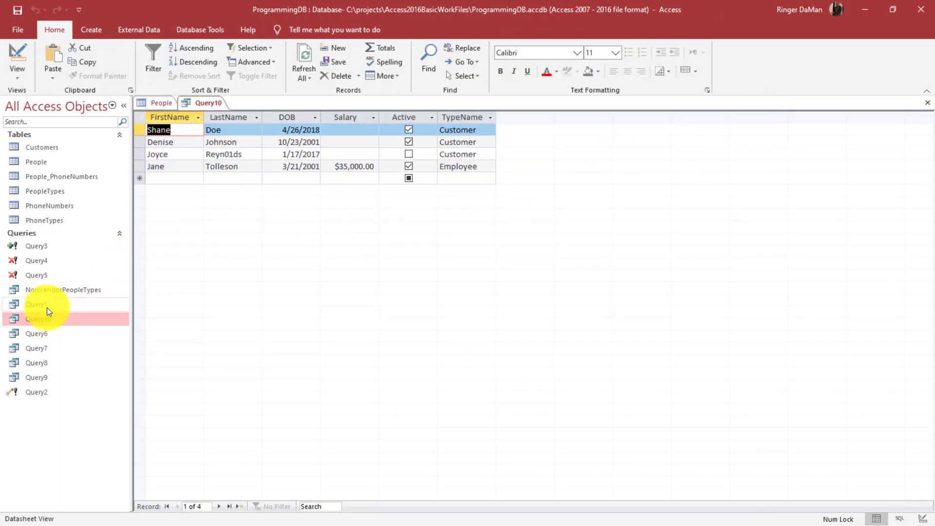
Copy the NonVendorPeopleTypes query from the navigation pane.
{"action": "right_click", "coordinate": [60, 288]}
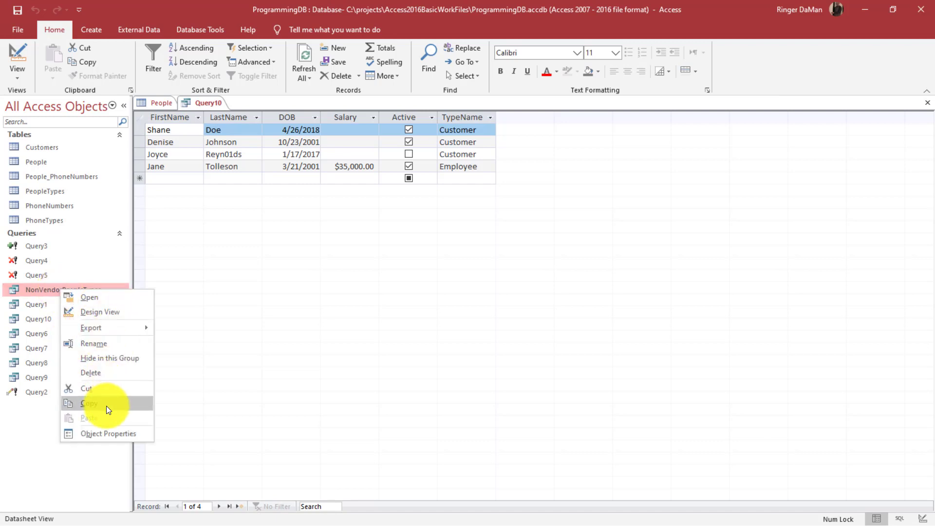
{"action": "left_click", "coordinate": [297, 347]}
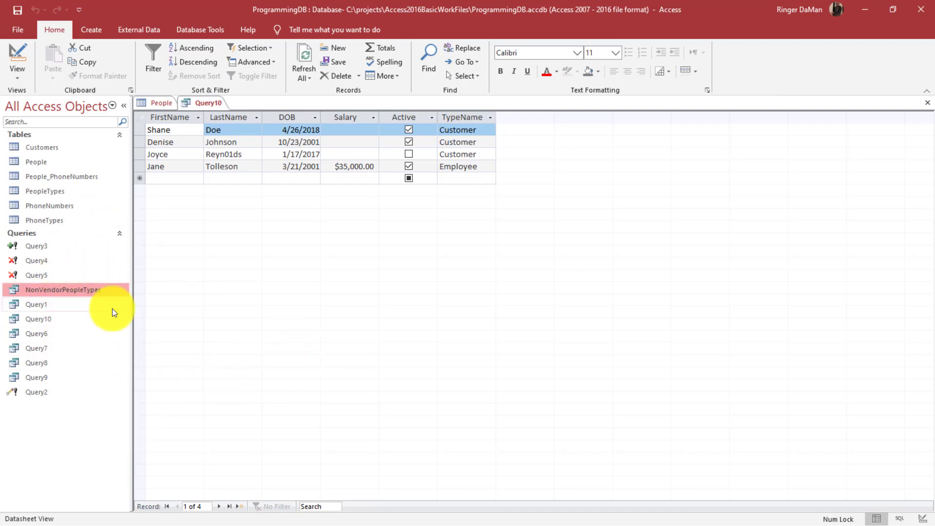
{"action": "left_click", "coordinate": [436, 291]}
{"action": "right_click", "coordinate": [201, 103]}
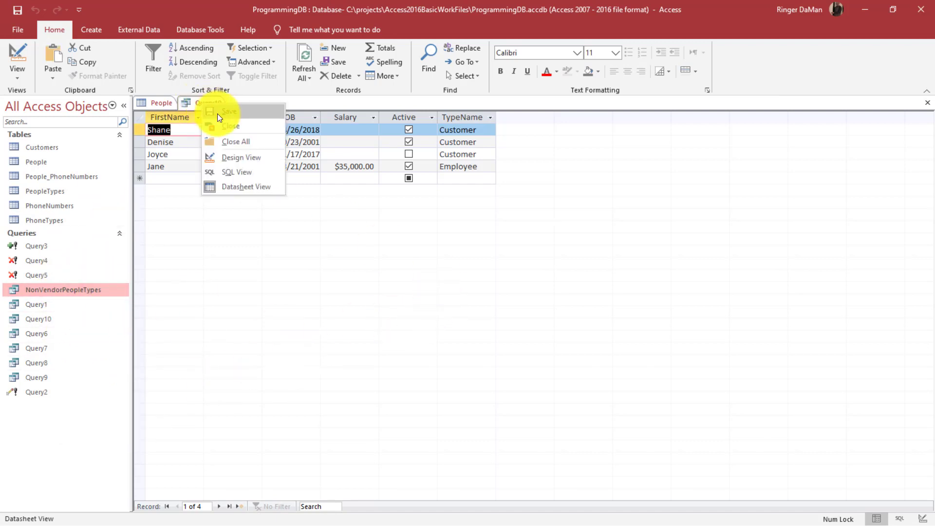
{"action": "left_click", "coordinate": [80, 334]}
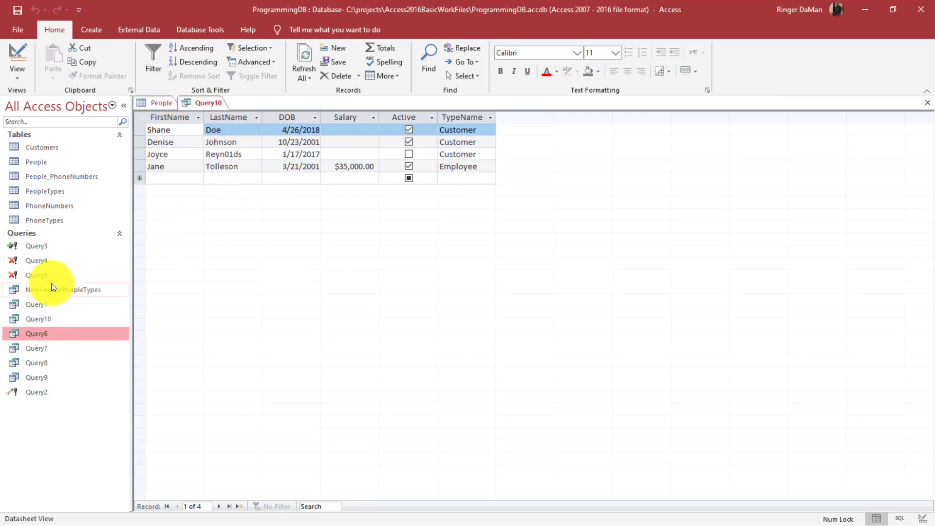
{"action": "left_click", "coordinate": [53, 289]}
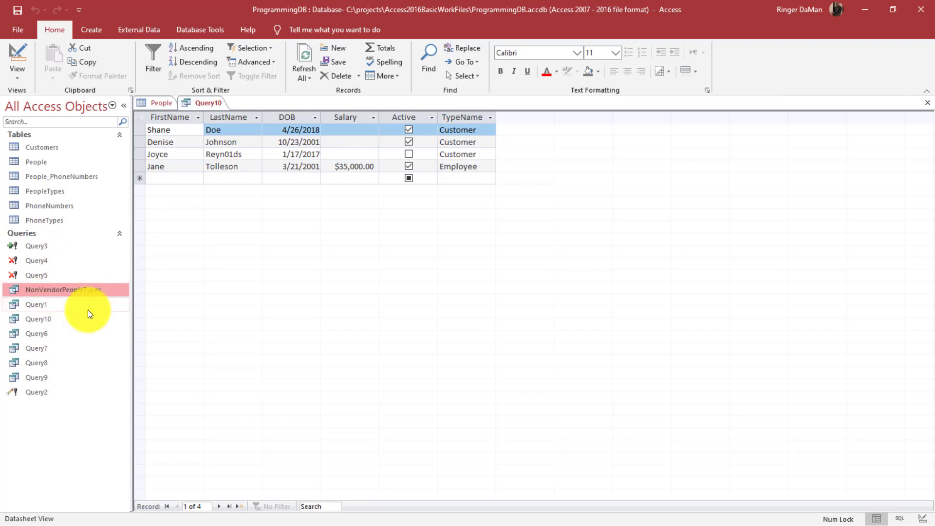
{"action": "right_click", "coordinate": [206, 106]}
Show Query10's design with SQ1 joined to People and enlarge the People field list.
{"action": "left_click", "coordinate": [250, 162]}
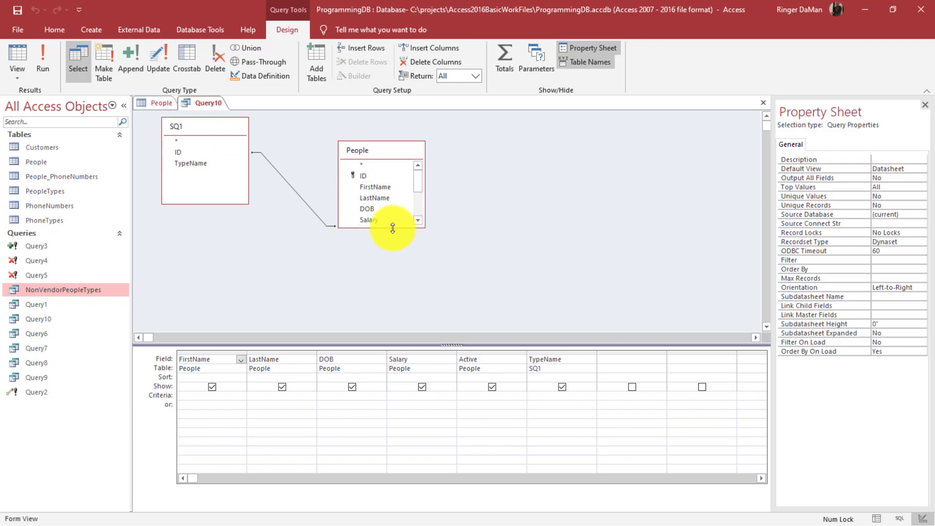
{"action": "left_click_drag", "start_coordinate": [397, 226], "coordinate": [391, 273]}
{"action": "scroll", "coordinate": [420, 242], "scroll_direction": "down", "scroll_amount": 1}
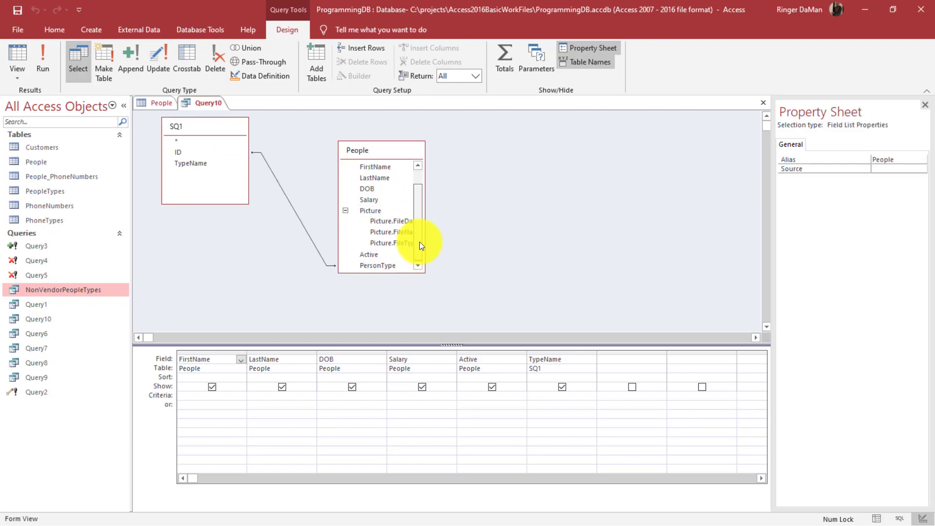
{"action": "left_click", "coordinate": [609, 208]}
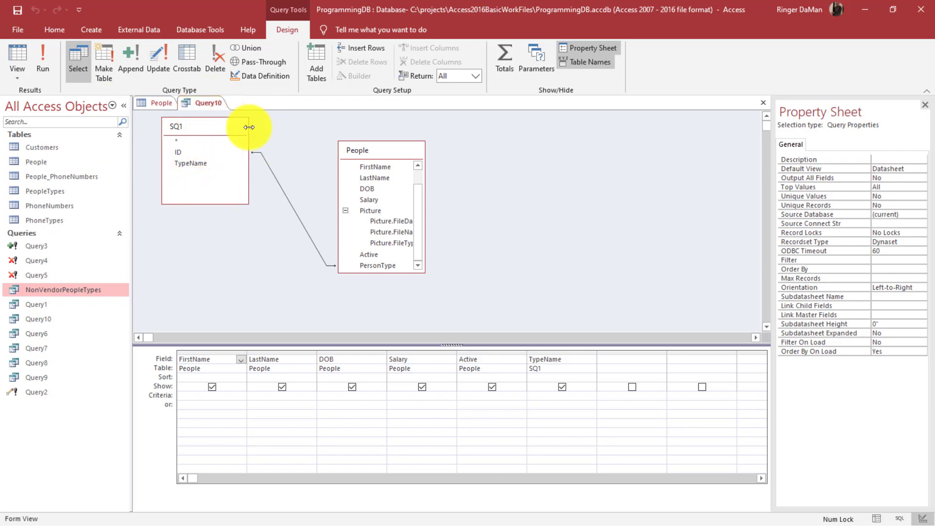
{"action": "right_click", "coordinate": [516, 158]}
Return Query10 to SQL and open NonVendorPeopleTypes in Design view with its Not Like "V*" criterion.
{"action": "left_click", "coordinate": [475, 166]}
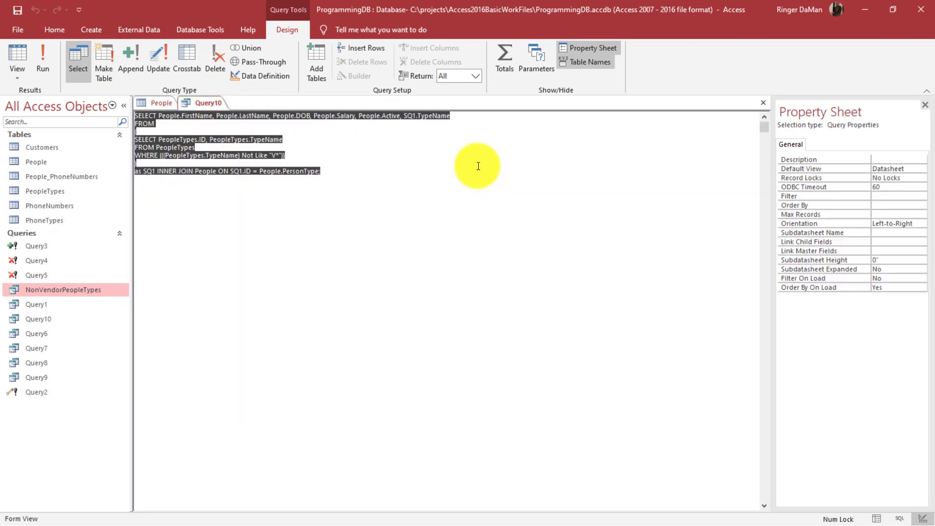
{"action": "left_click", "coordinate": [343, 179]}
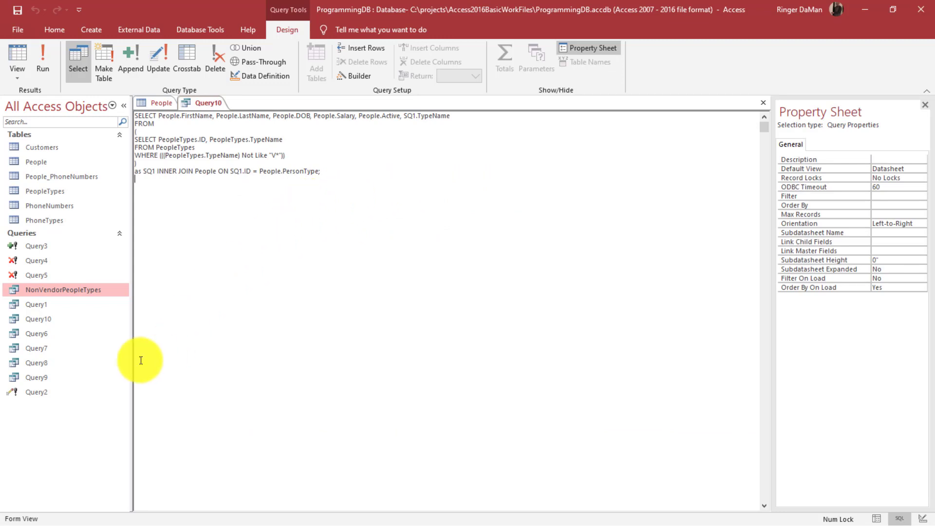
{"action": "left_click", "coordinate": [59, 290]}
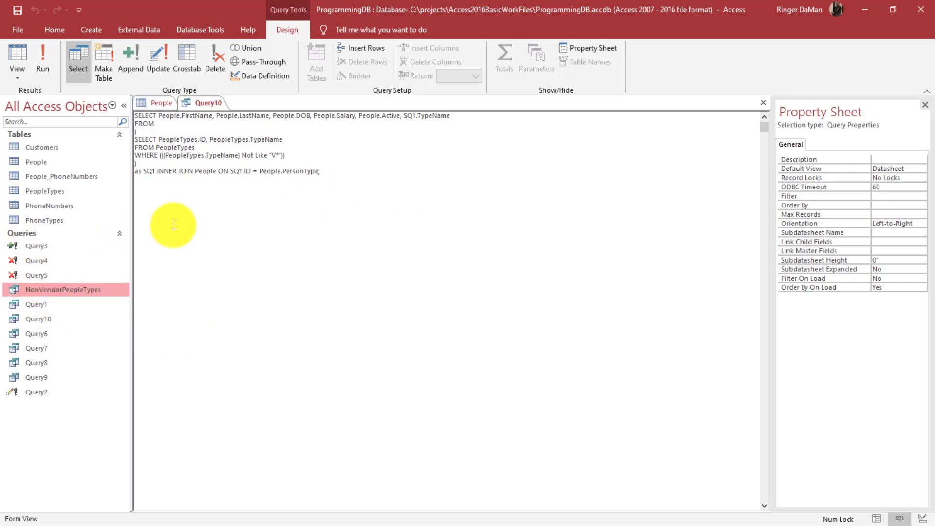
{"action": "right_click", "coordinate": [64, 290]}
{"action": "left_click", "coordinate": [103, 314]}
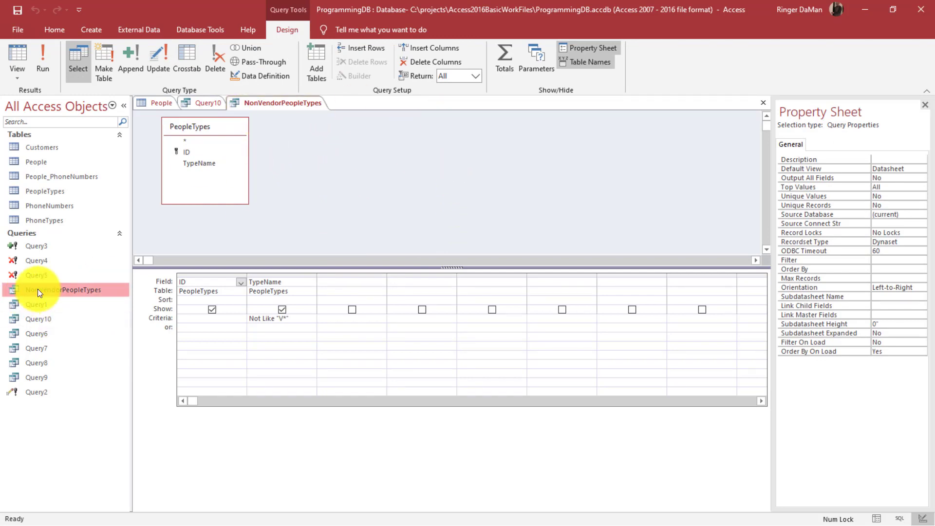
Show Query10 in Design view and browse Show Table's Queries list without adding anything.
{"action": "left_click", "coordinate": [199, 103]}
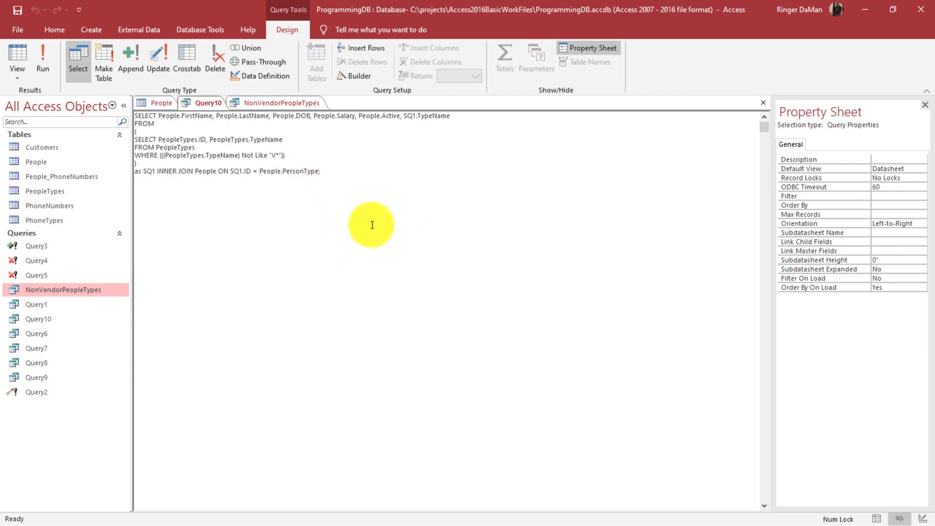
{"action": "right_click", "coordinate": [209, 110]}
{"action": "left_click", "coordinate": [236, 163]}
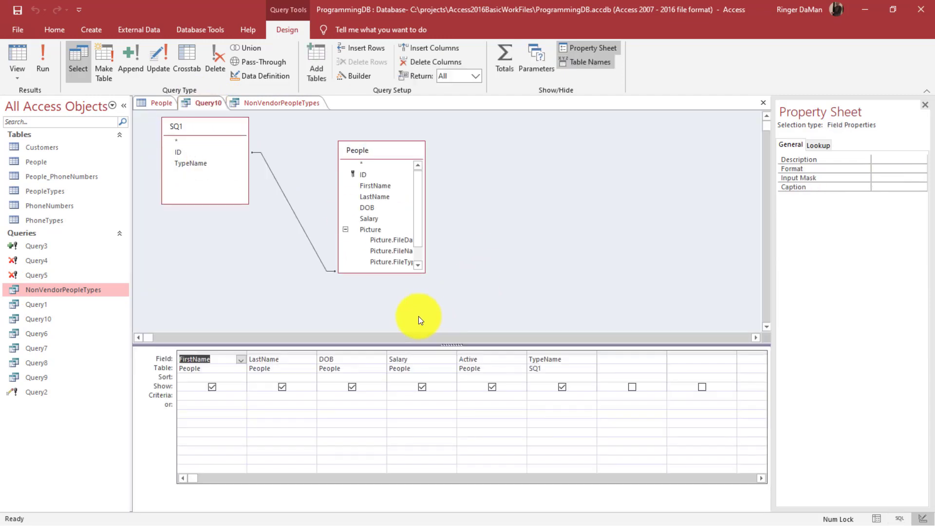
{"action": "right_click", "coordinate": [548, 186]}
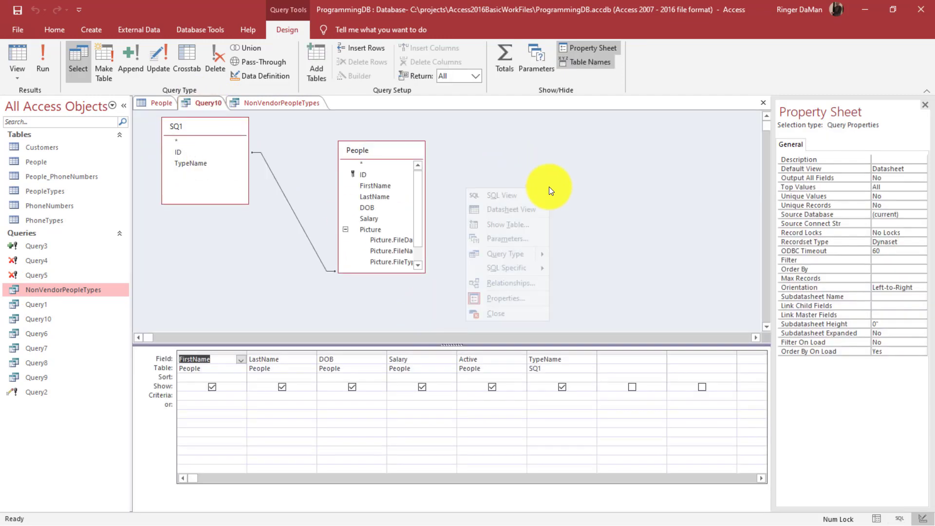
{"action": "left_click", "coordinate": [509, 209]}
{"action": "left_click_drag", "start_coordinate": [453, 326], "coordinate": [552, 169]}
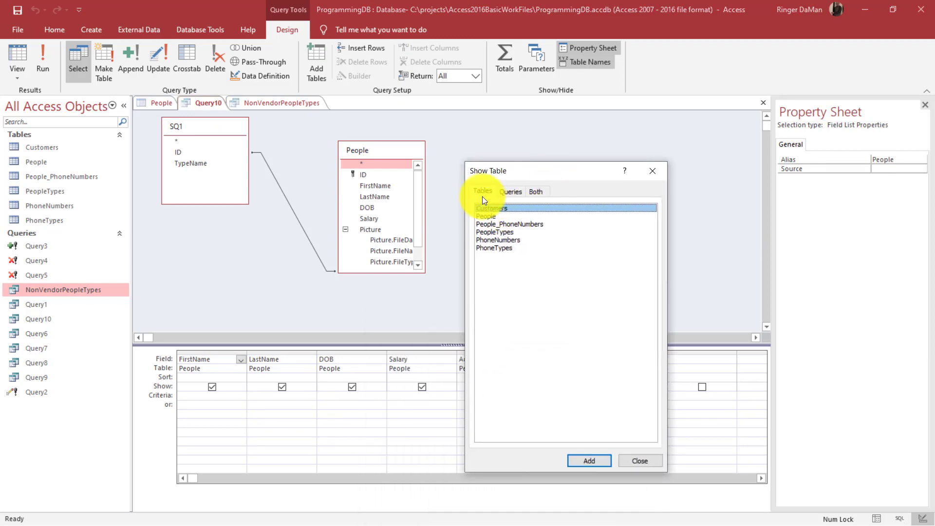
{"action": "left_click", "coordinate": [509, 192]}
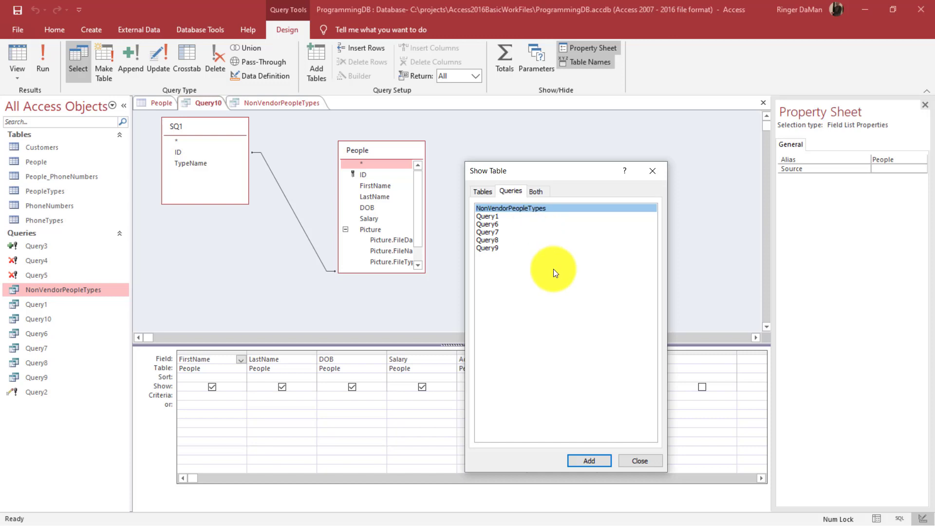
{"action": "left_click", "coordinate": [650, 460]}
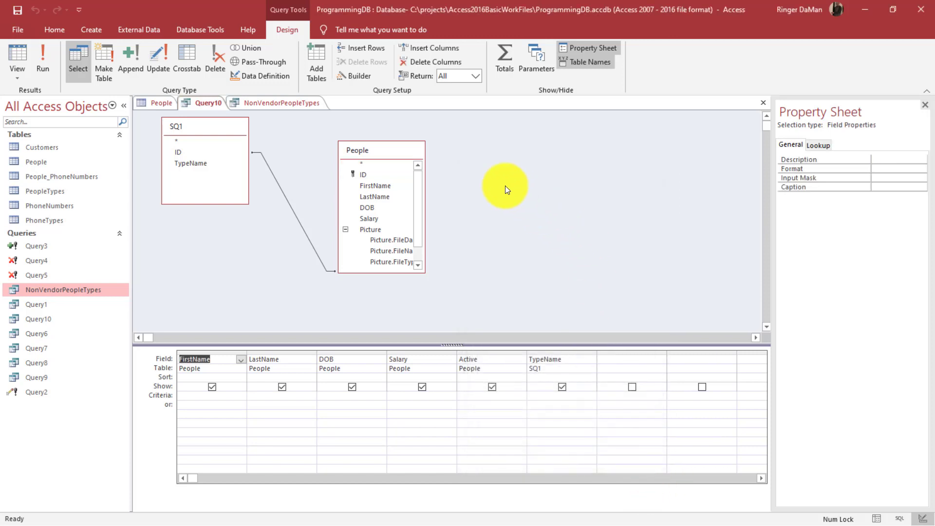
Switch Query10 back to SQL and review the embedded subquery and its SQ1 alias.
{"action": "right_click", "coordinate": [505, 185]}
{"action": "left_click", "coordinate": [466, 198]}
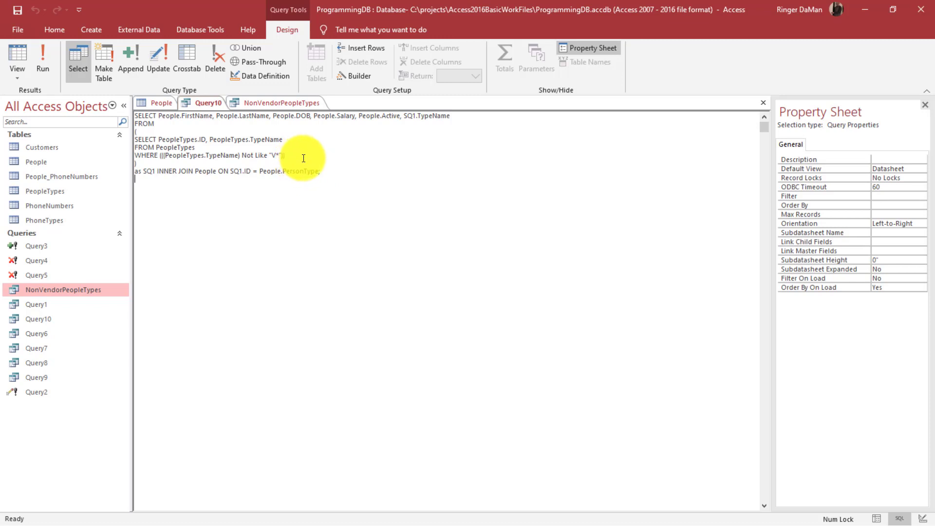
{"action": "left_click_drag", "start_coordinate": [303, 158], "coordinate": [125, 134]}
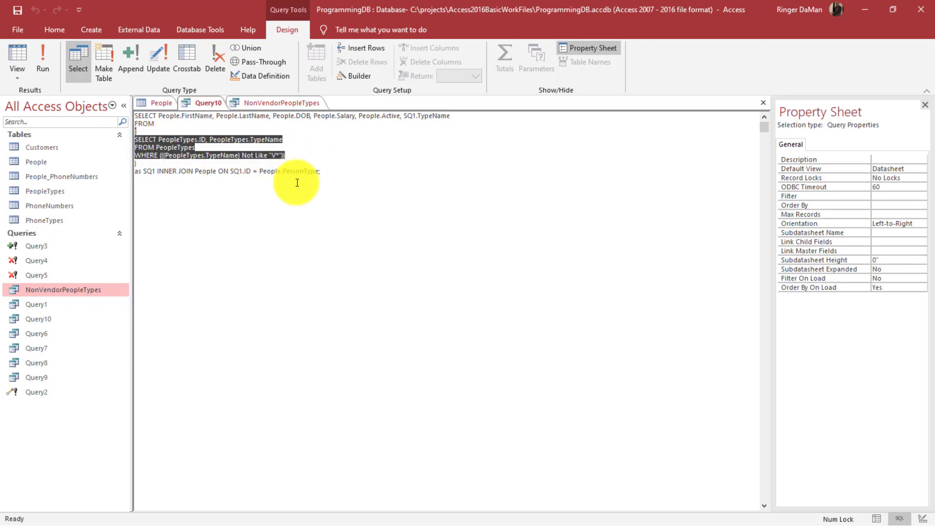
{"action": "left_click", "coordinate": [265, 184]}
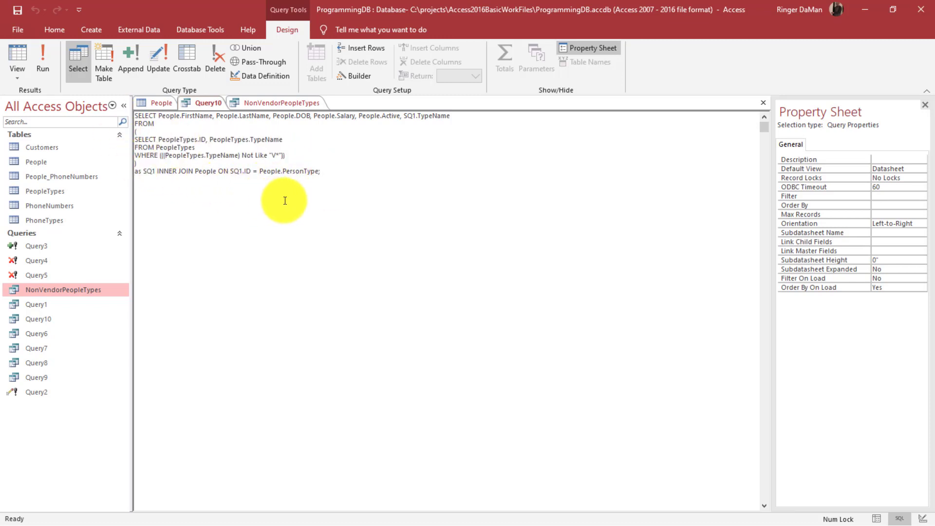
{"action": "left_click_drag", "start_coordinate": [143, 171], "coordinate": [156, 171]}
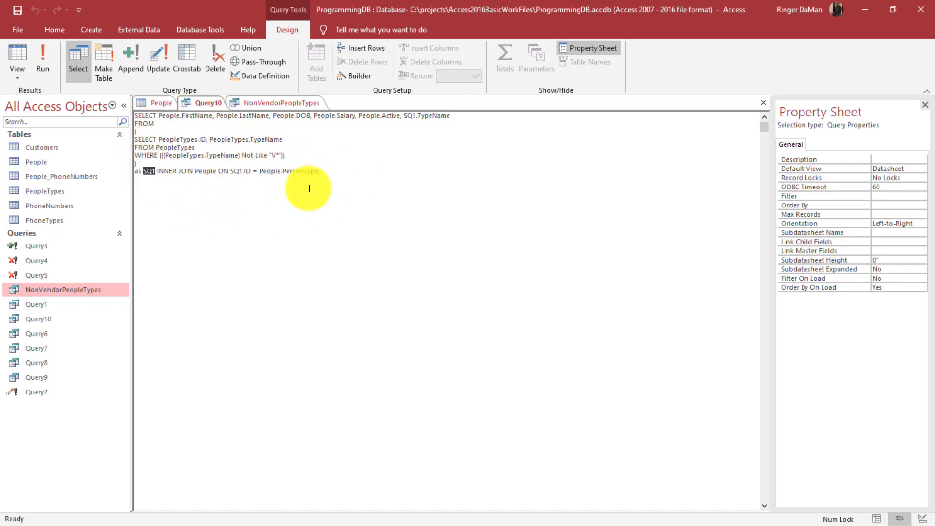
{"action": "left_click", "coordinate": [445, 182]}
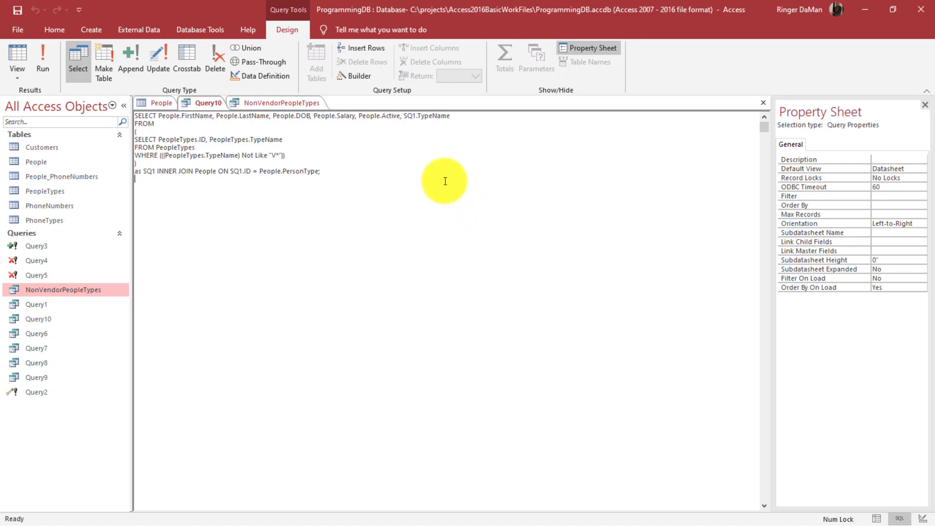